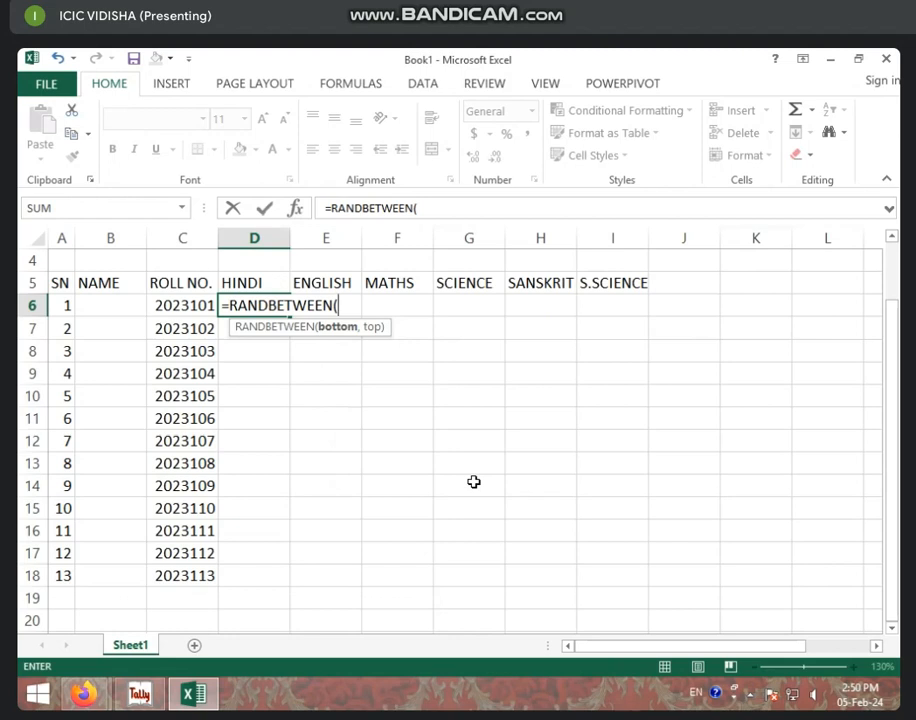
# Complete the formula in D6 as =RANDBETWEEN(30,100).
pyautogui.write('30')
pyautogui.write(',')
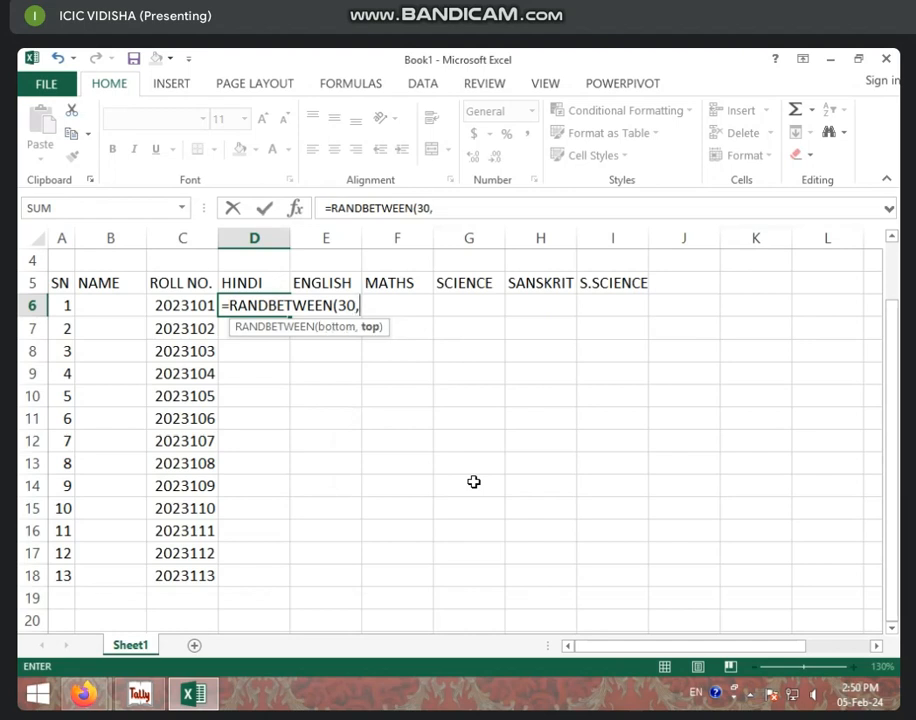
pyautogui.write('100')
pyautogui.write(')')
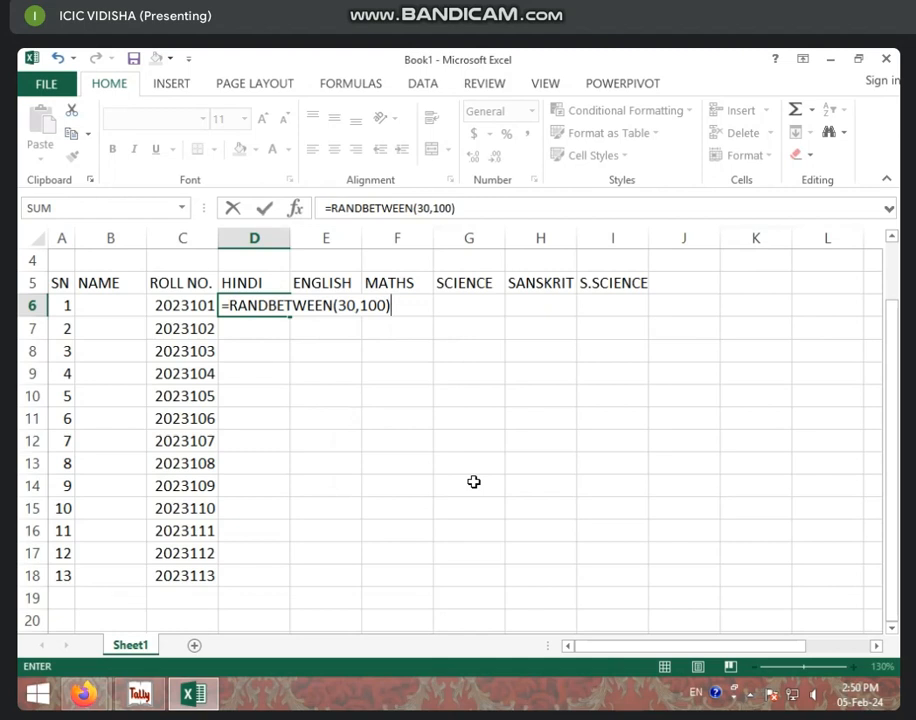
pyautogui.press('Return')
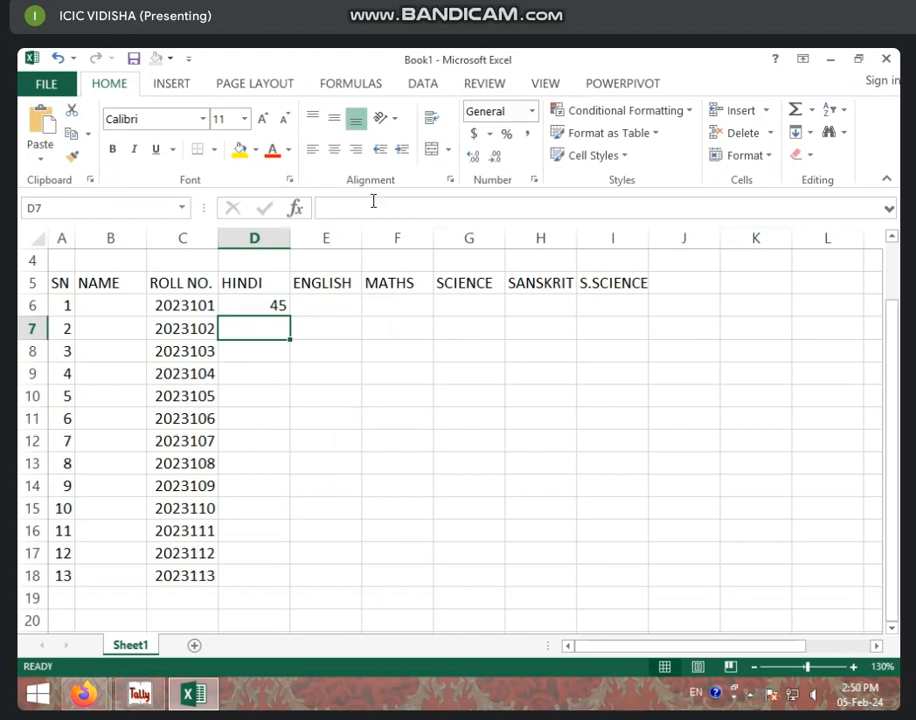
# Fill the D6 formula down to row 18 and across all subjects to the S.SCIENCE column.
pyautogui.click(268, 300)
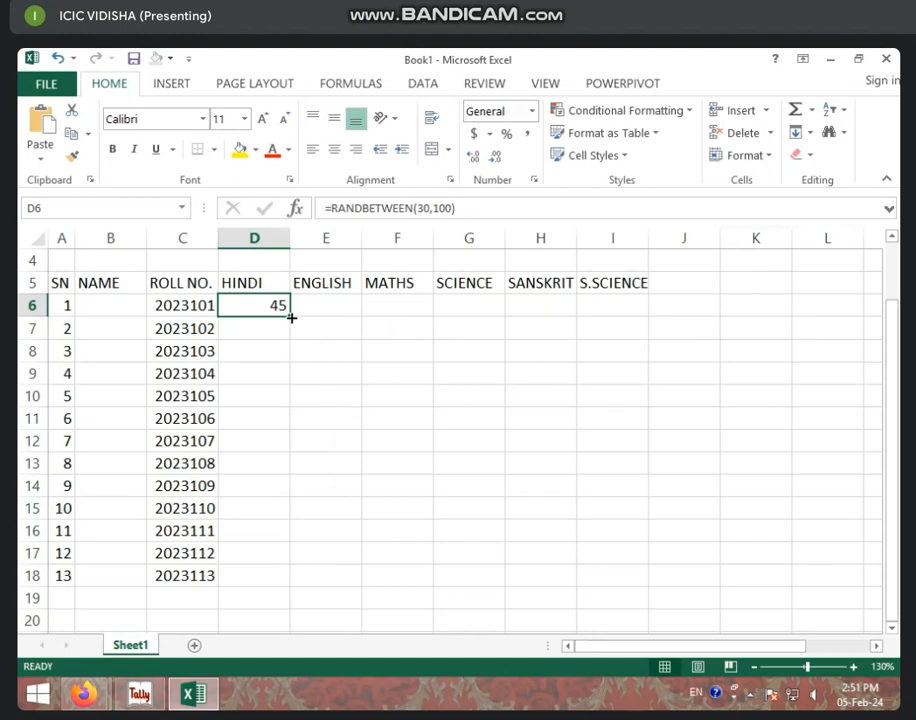
pyautogui.moveTo(291, 317); pyautogui.dragTo(272, 584)
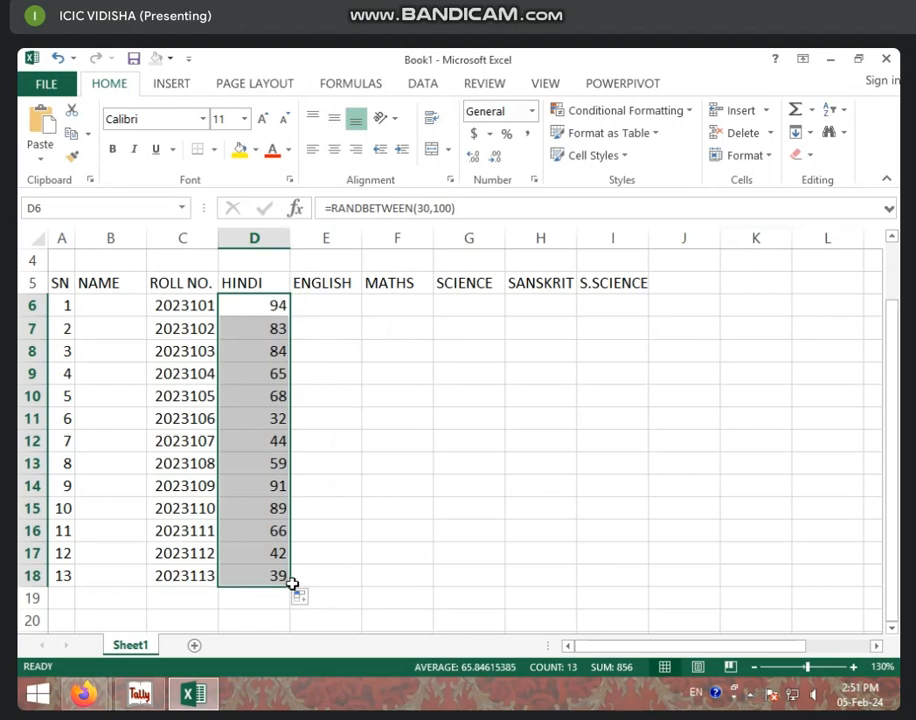
pyautogui.moveTo(291, 588); pyautogui.dragTo(640, 593)
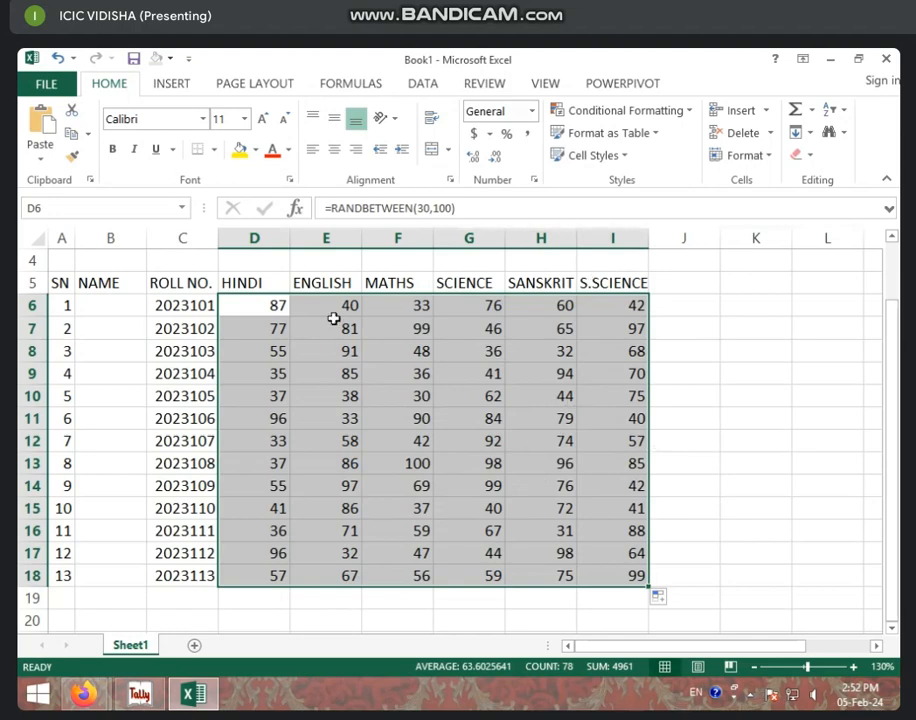
# Overwrite the random Hindi mark in D6 with 25 and the Science mark in G10 with 56.
pyautogui.click(298, 366)
pyautogui.click(266, 302)
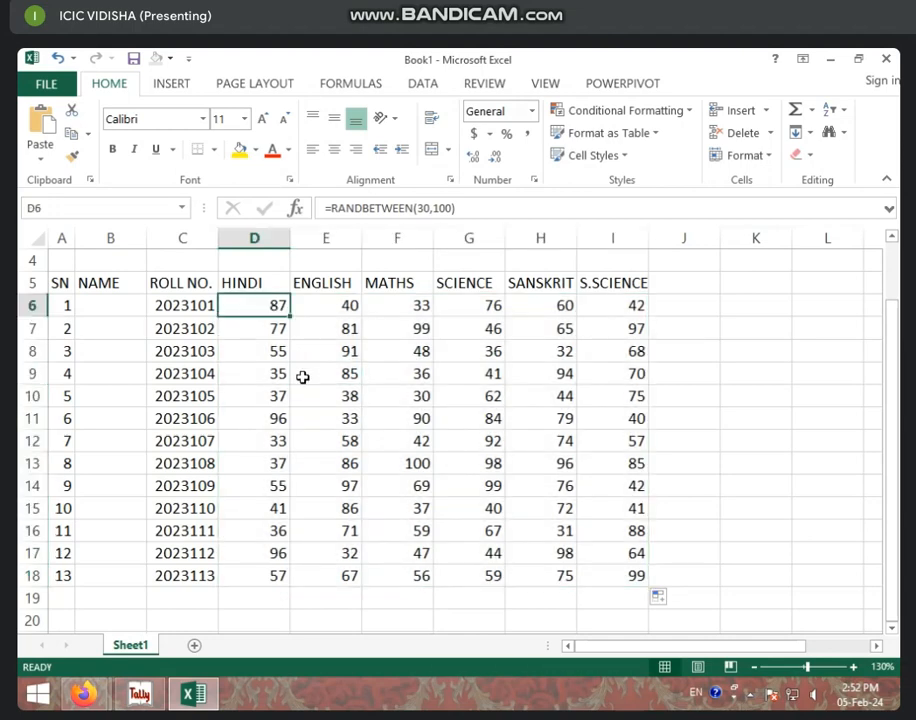
pyautogui.write('25')
pyautogui.click(315, 413)
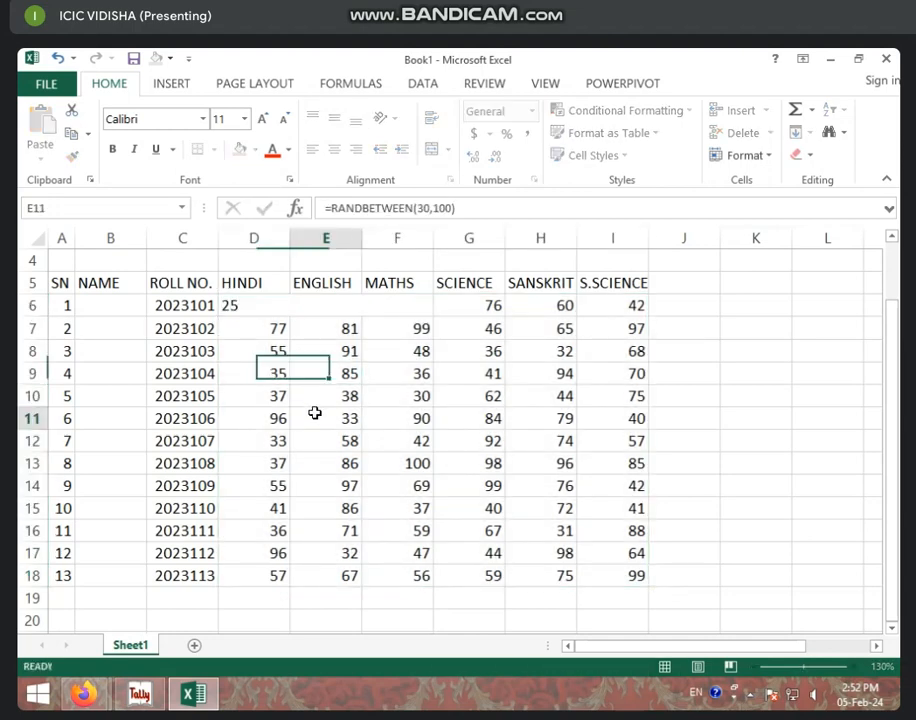
pyautogui.click(447, 391)
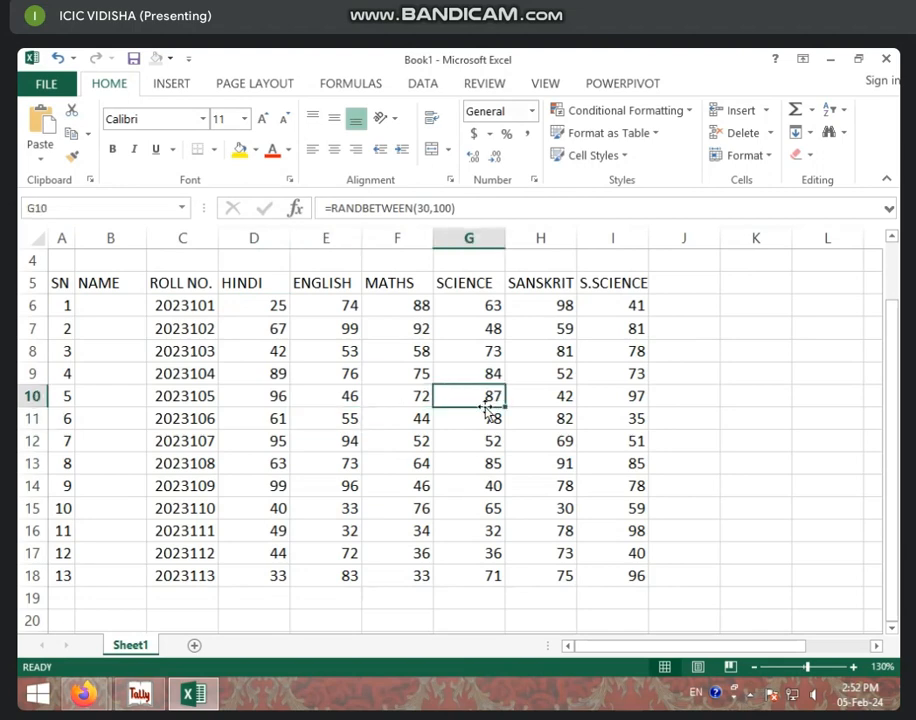
pyautogui.write('56')
pyautogui.click(468, 440)
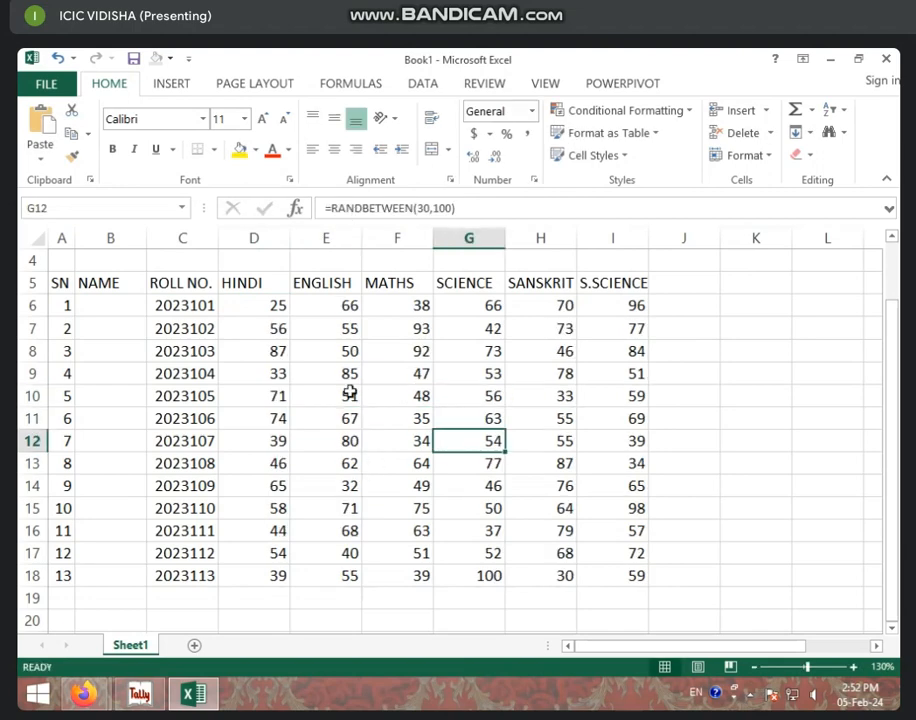
# Copy the marks in D6:I18 and paste them in place as values only.
pyautogui.click(317, 394)
pyautogui.moveTo(278, 309); pyautogui.dragTo(612, 577)
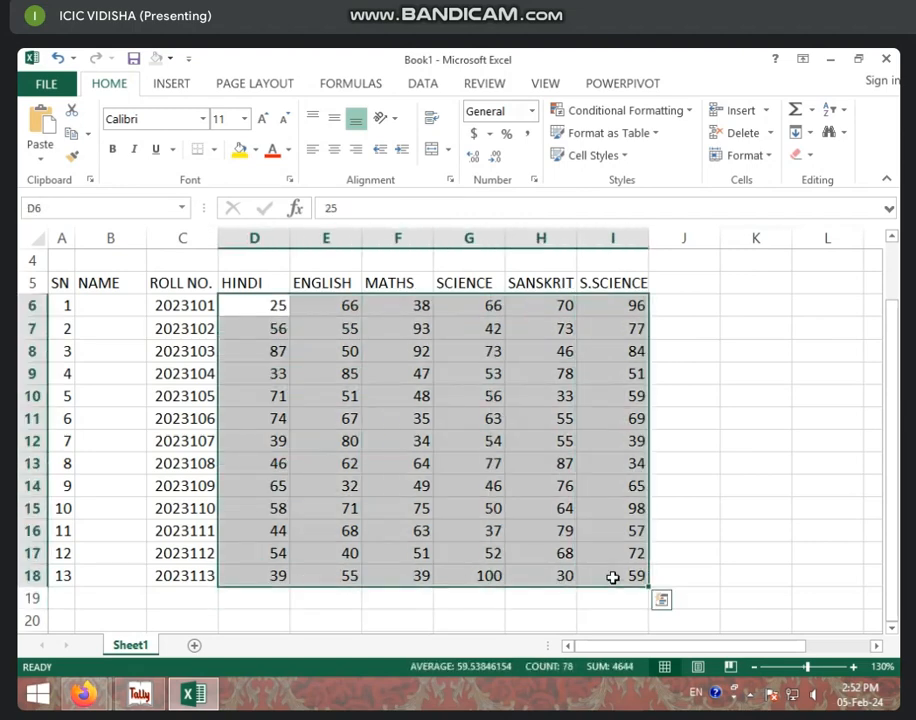
pyautogui.hotkey('ctrl', 'c')
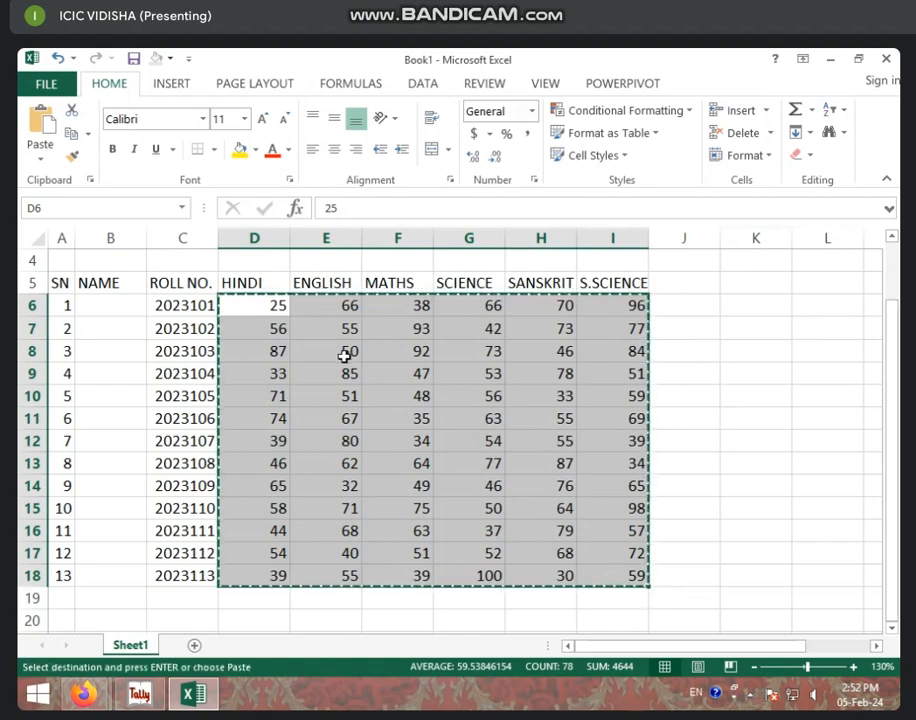
pyautogui.click(42, 160)
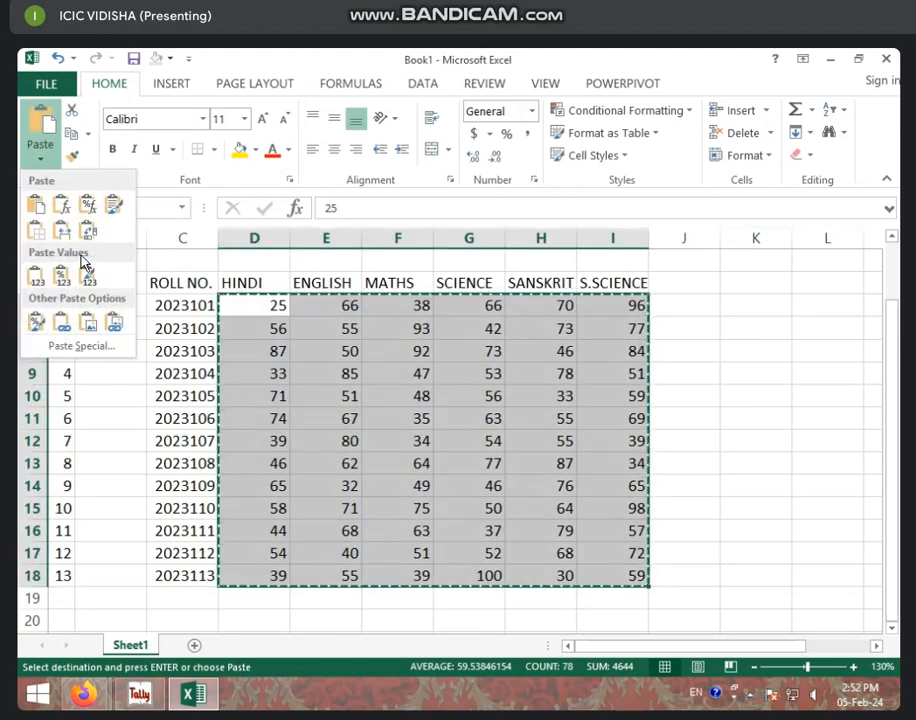
pyautogui.click(35, 278)
# Check the contents of a few pasted cells and set the Hindi mark in D6 to 55.
pyautogui.click(389, 329)
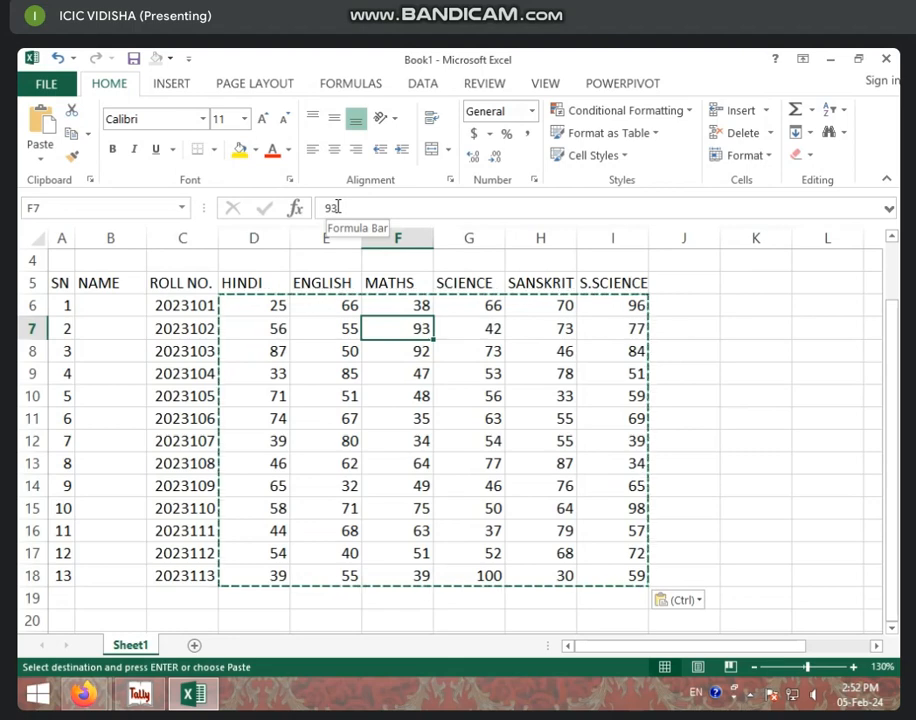
pyautogui.click(258, 418)
pyautogui.click(268, 307)
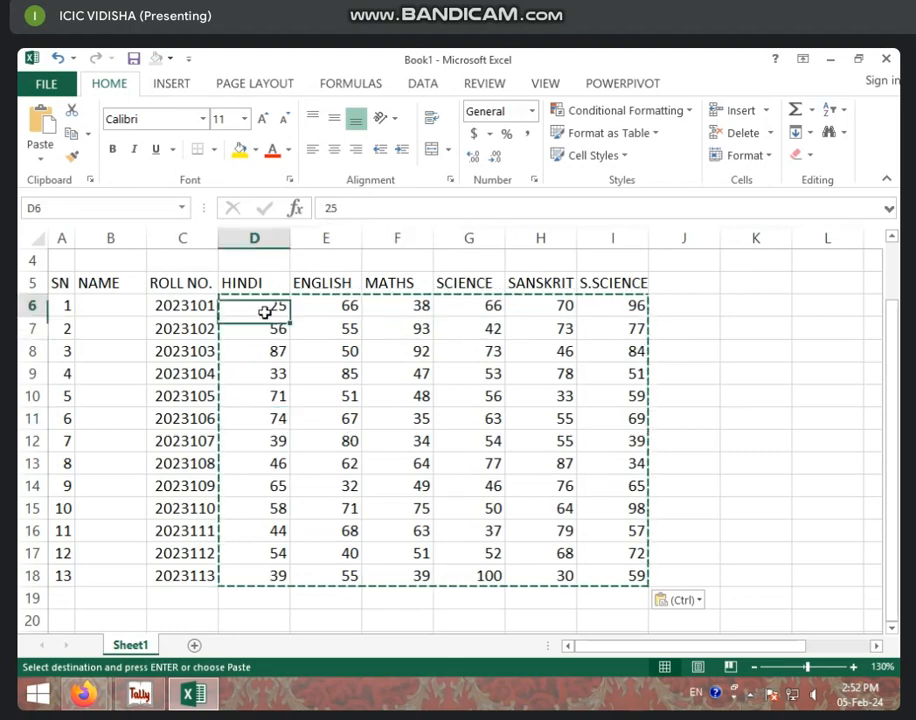
pyautogui.write('55')
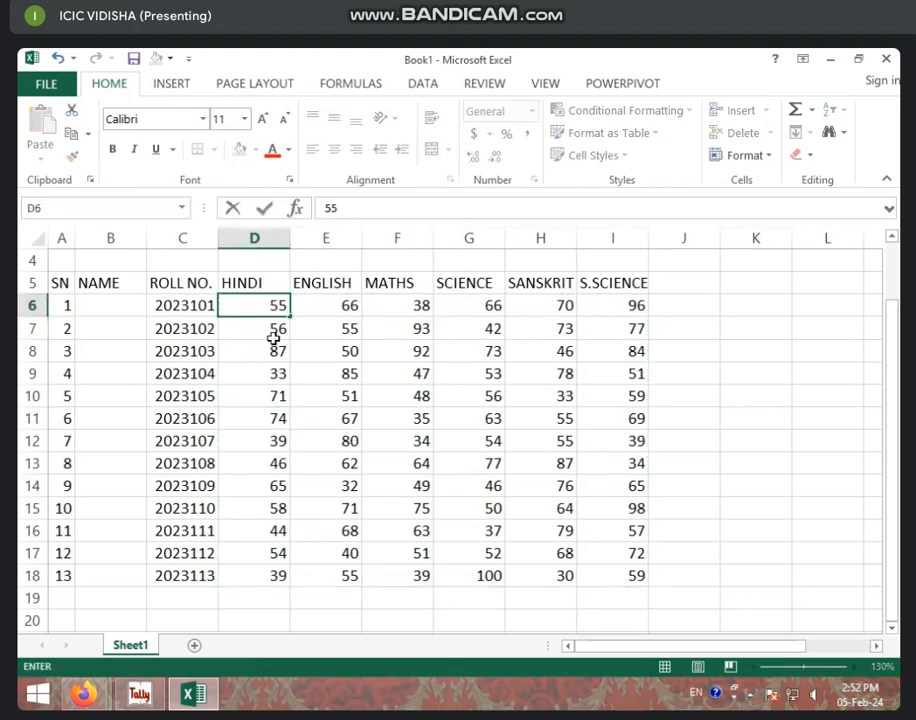
pyautogui.press('Return')
# Clear all the subject marks in D6:I18.
pyautogui.click(337, 442)
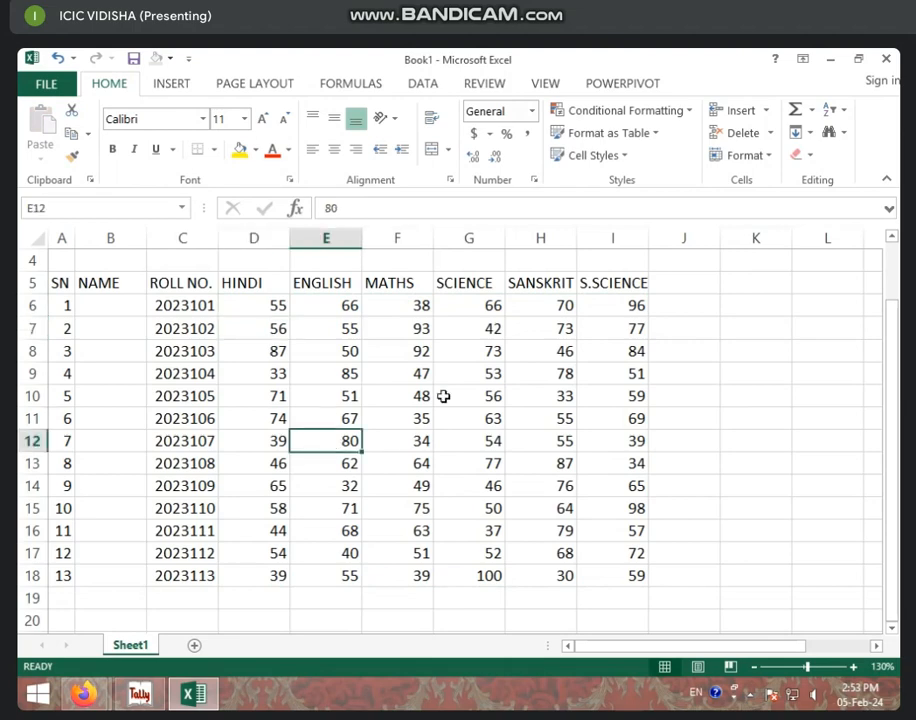
pyautogui.moveTo(238, 310); pyautogui.dragTo(638, 585)
pyautogui.press('Delete')
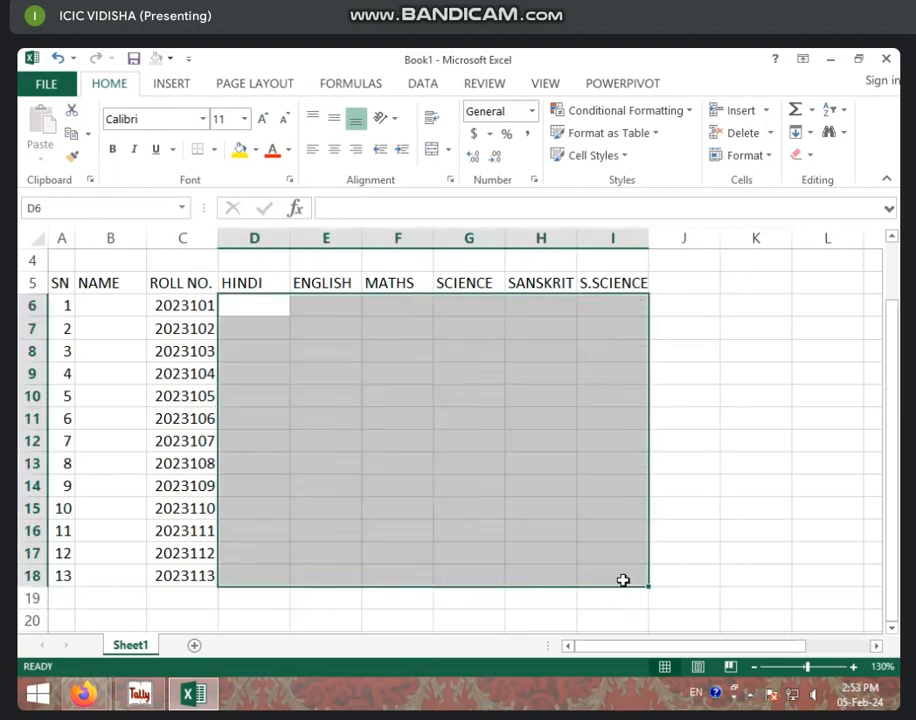
# Enter the formula =RANDBETWEEN(40,100) in D6 for the first Hindi mark.
pyautogui.click(242, 306)
pyautogui.write('=')
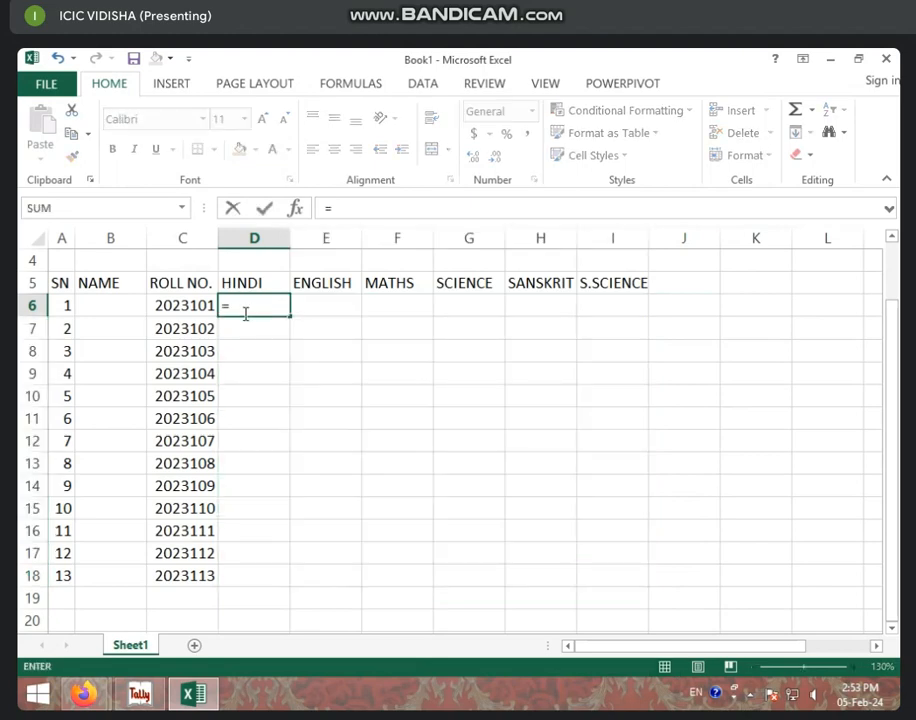
pyautogui.write('RAND')
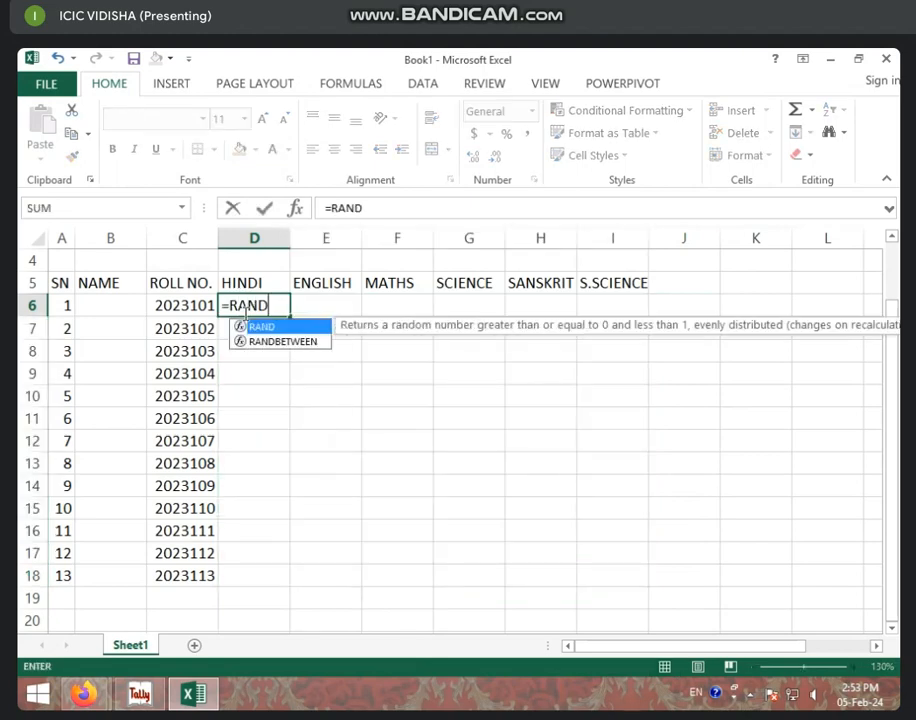
pyautogui.write('BE')
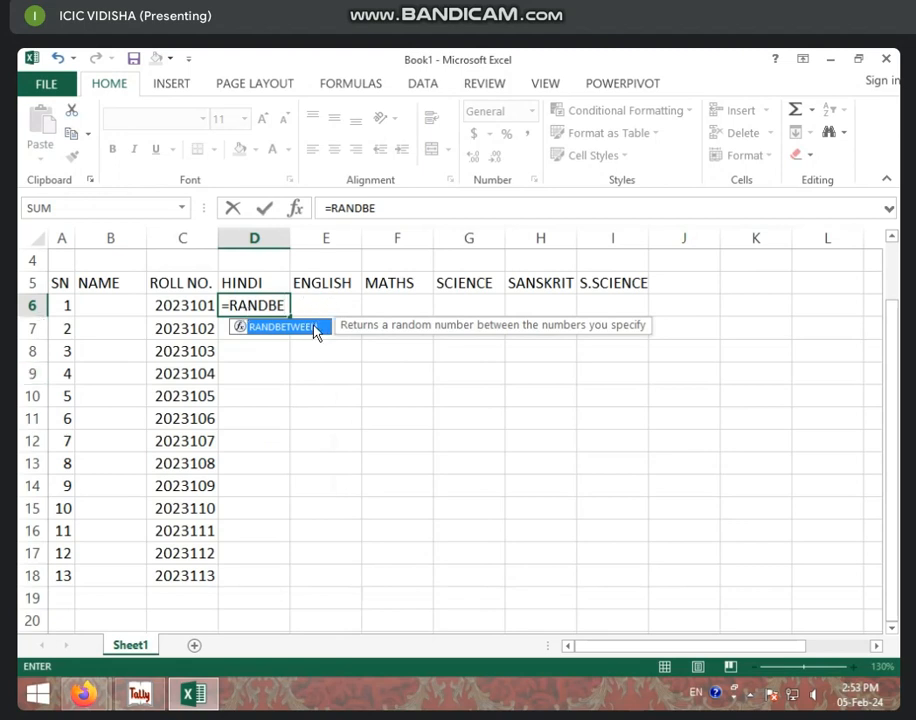
pyautogui.doubleClick(280, 327)
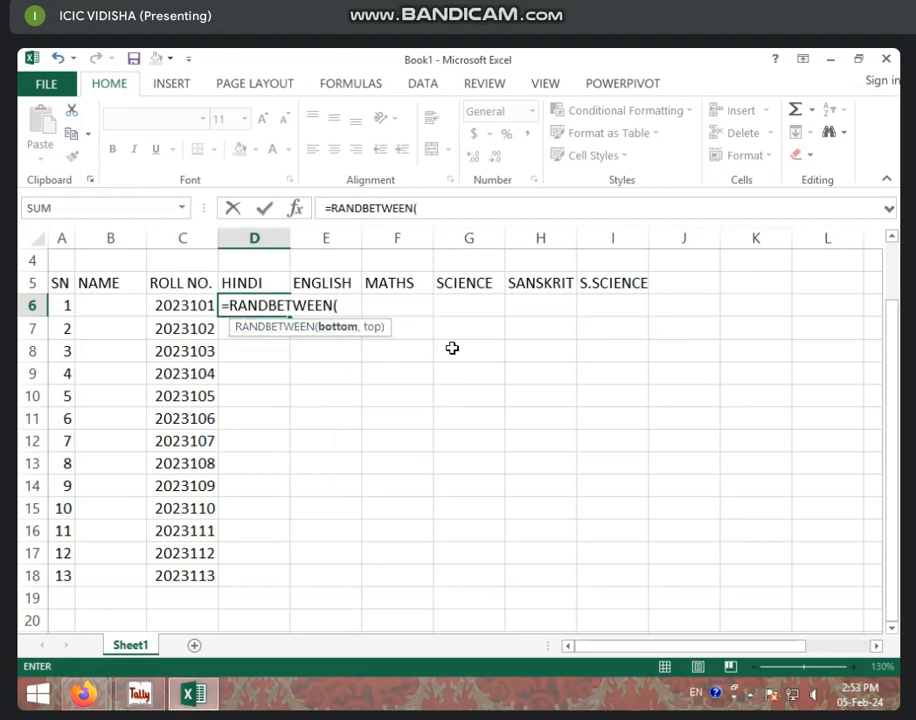
pyautogui.write('40,')
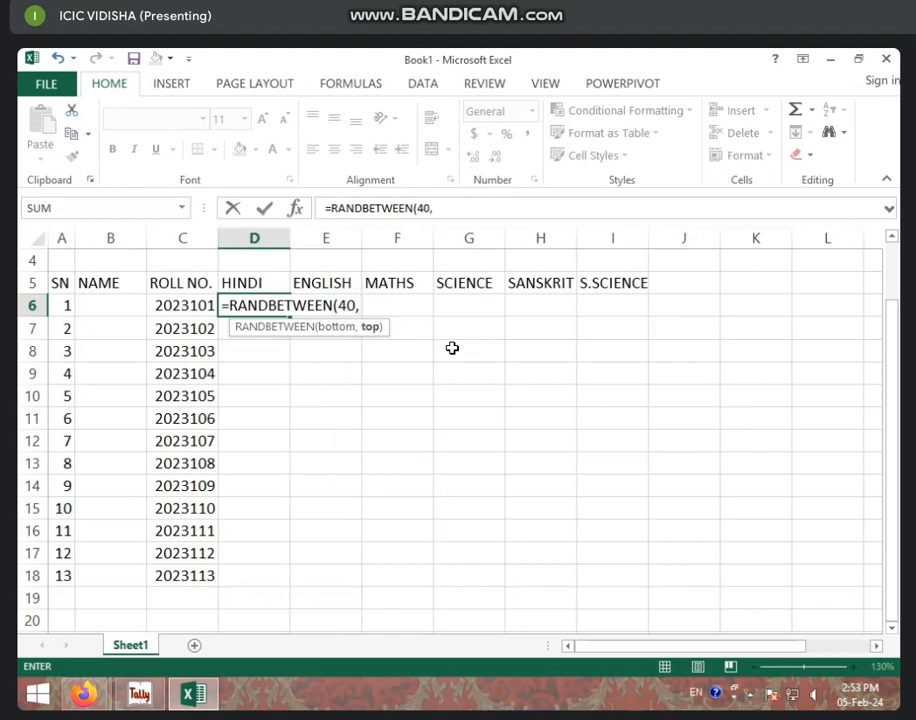
pyautogui.write('100)')
pyautogui.press('Return')
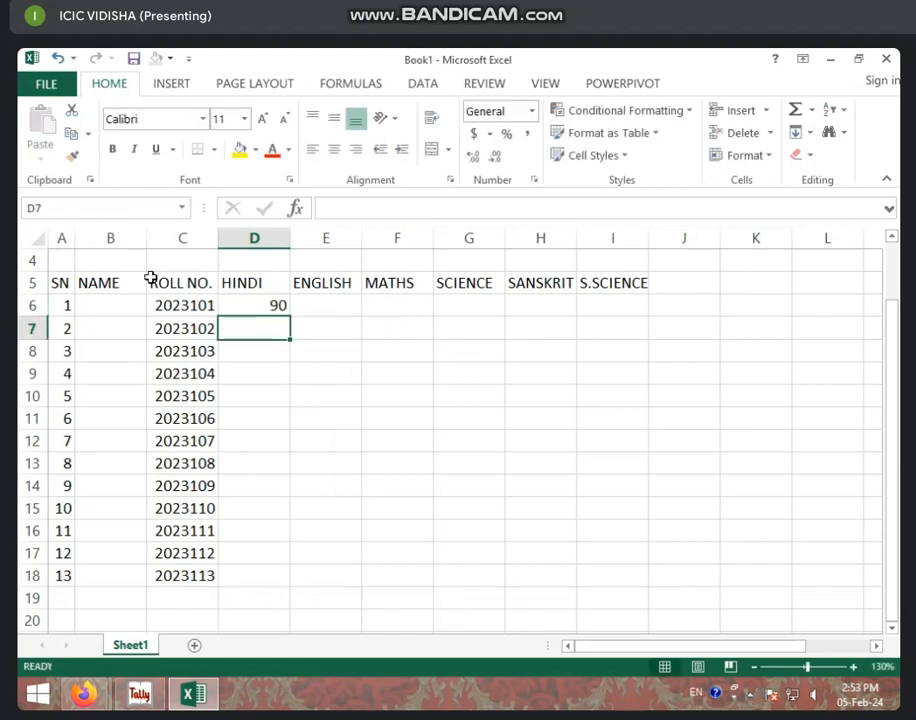
# Fill the new random-mark formula from D6 down to D18 and across to column I.
pyautogui.click(284, 303)
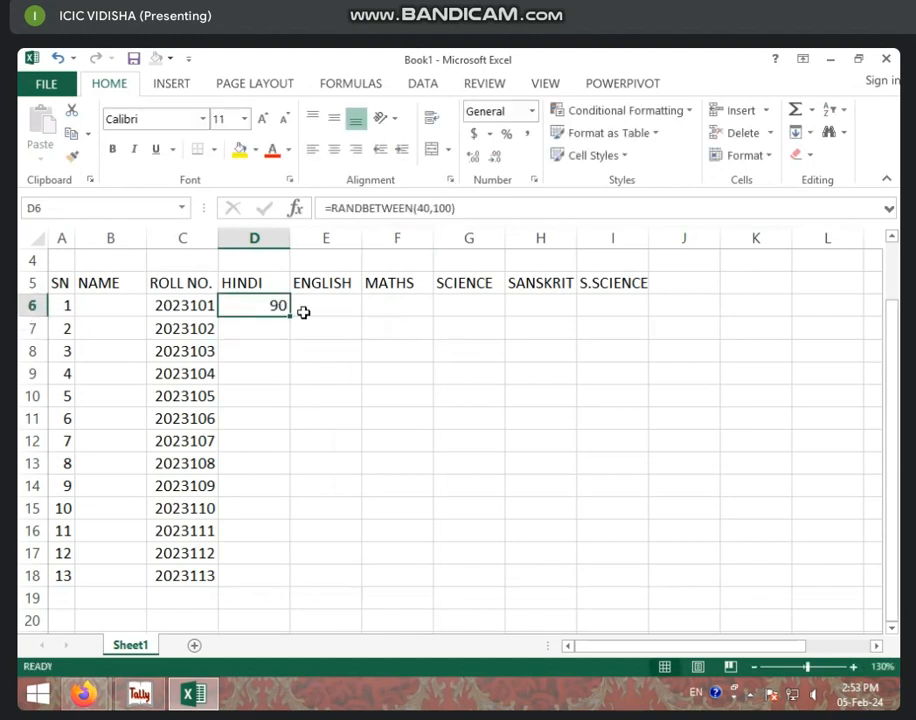
pyautogui.moveTo(291, 316); pyautogui.dragTo(286, 587)
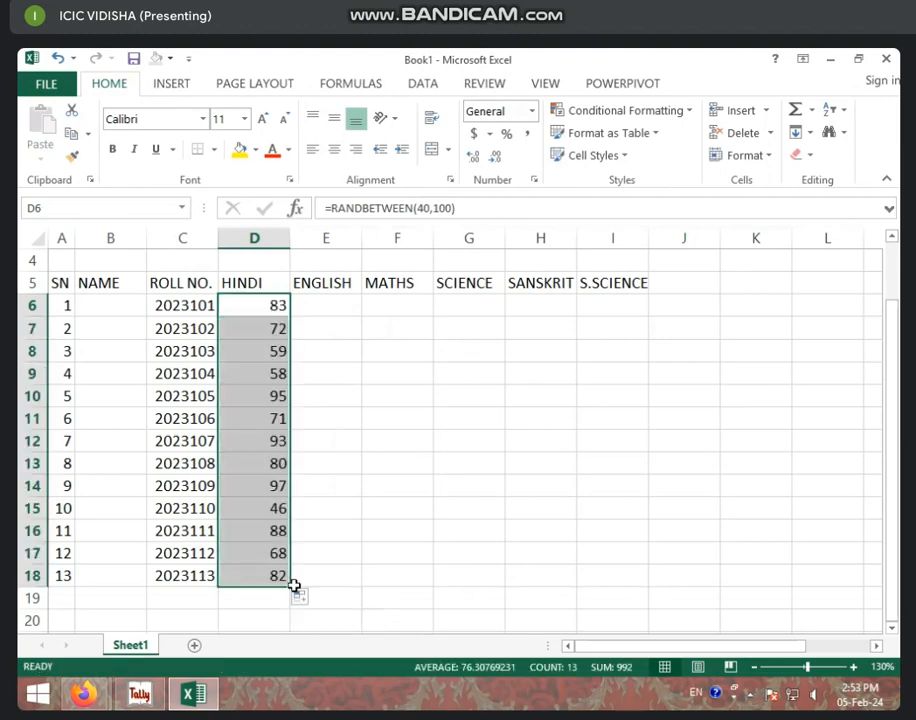
pyautogui.moveTo(292, 588); pyautogui.dragTo(646, 595)
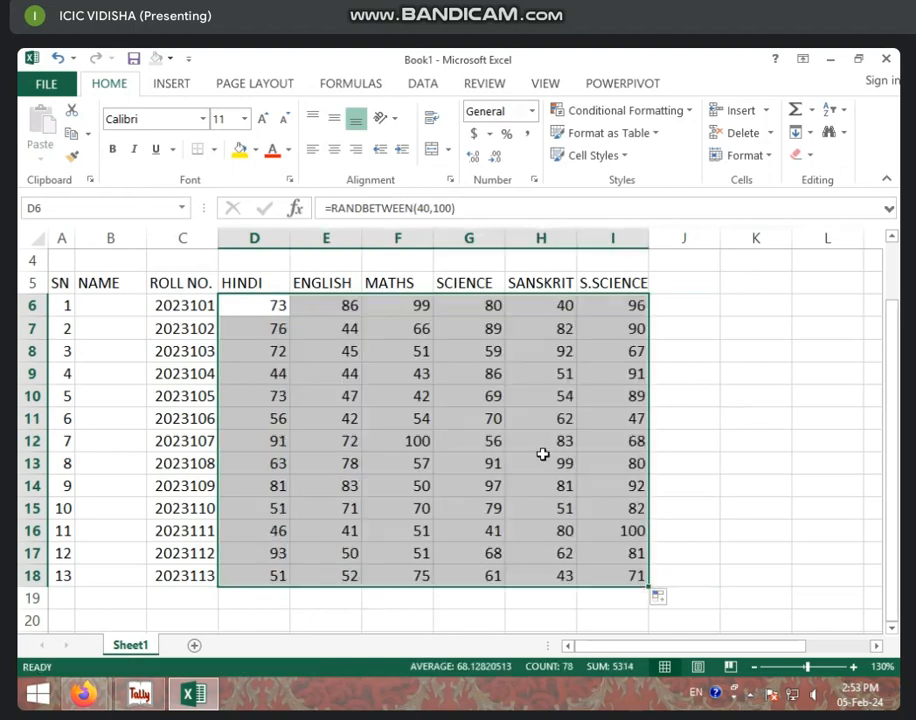
# Inspect the formulas in several mark cells and replace the Science mark in G11 with 50.
pyautogui.click(438, 415)
pyautogui.click(494, 348)
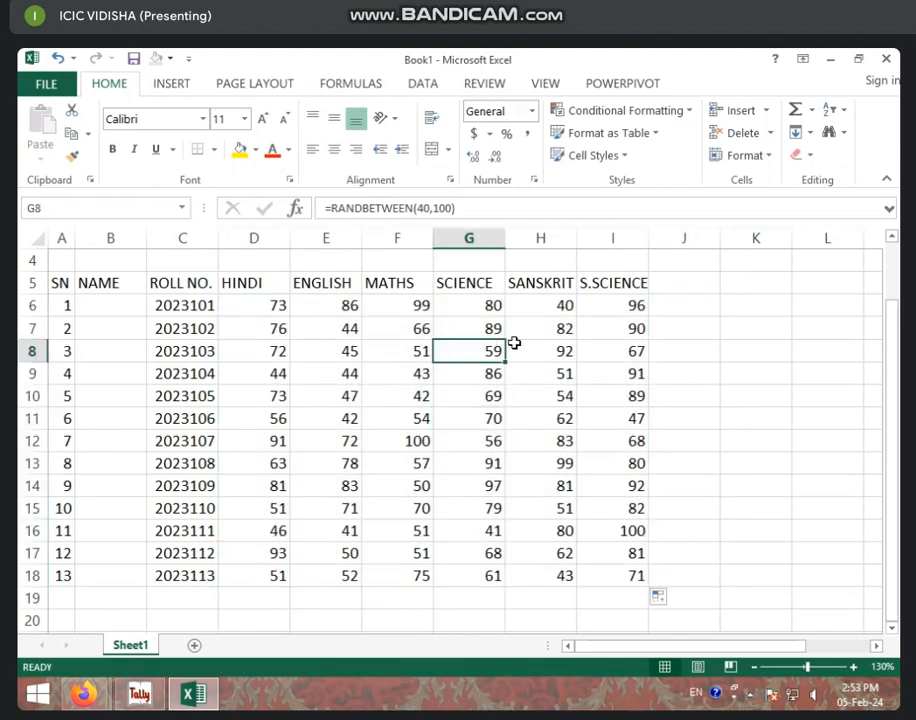
pyautogui.click(608, 400)
pyautogui.click(568, 491)
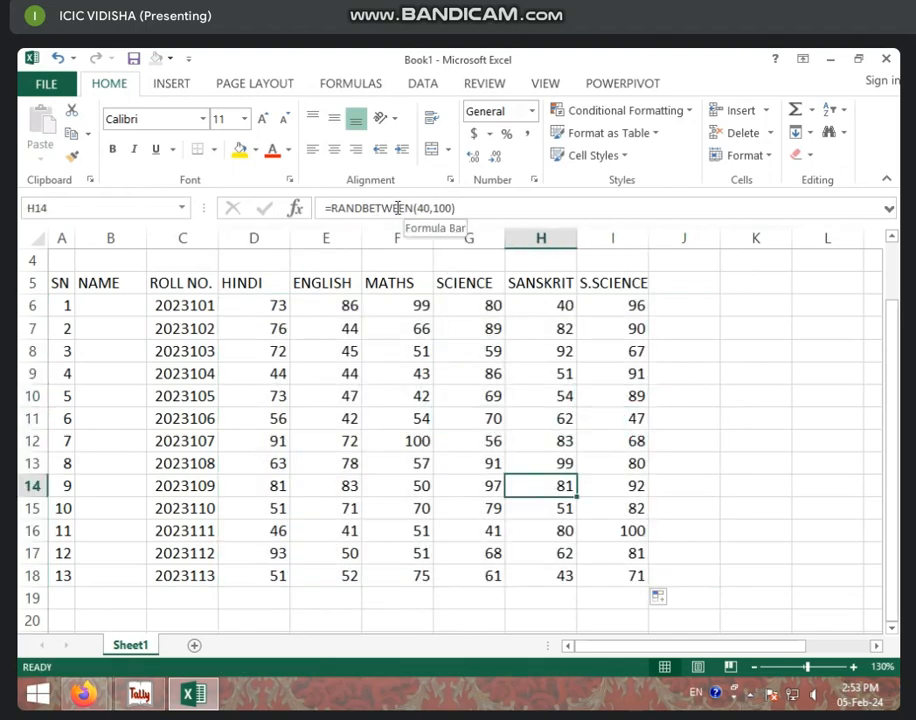
pyautogui.click(448, 438)
pyautogui.click(454, 419)
pyautogui.write('50')
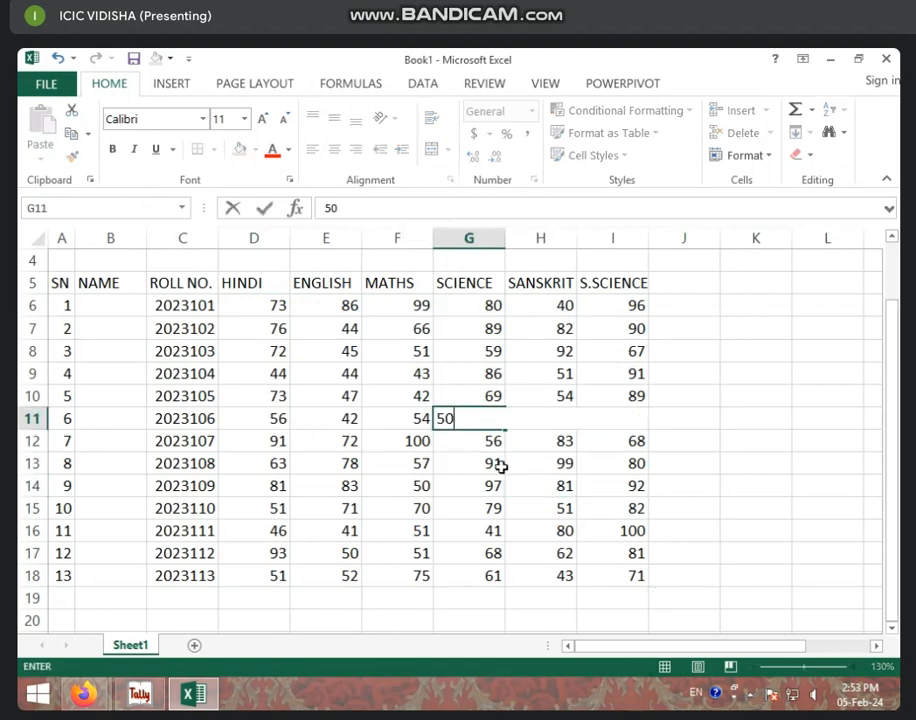
pyautogui.click(487, 466)
# Convert the formulas in D6:I18 to fixed numbers by copying and pasting values over the same range.
pyautogui.moveTo(272, 309); pyautogui.dragTo(593, 580)
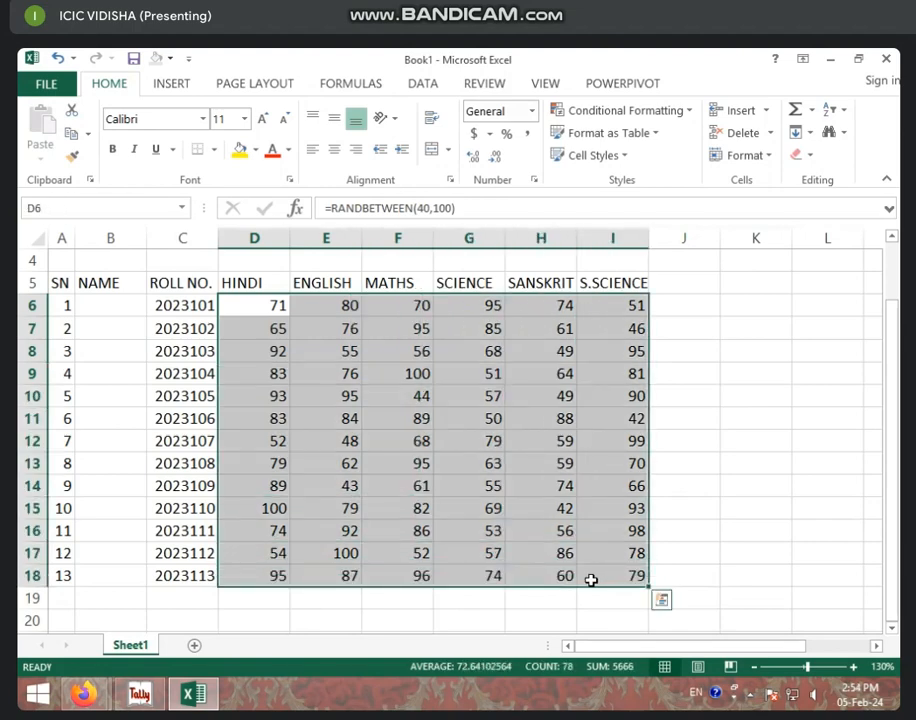
pyautogui.hotkey('ctrl', 'c')
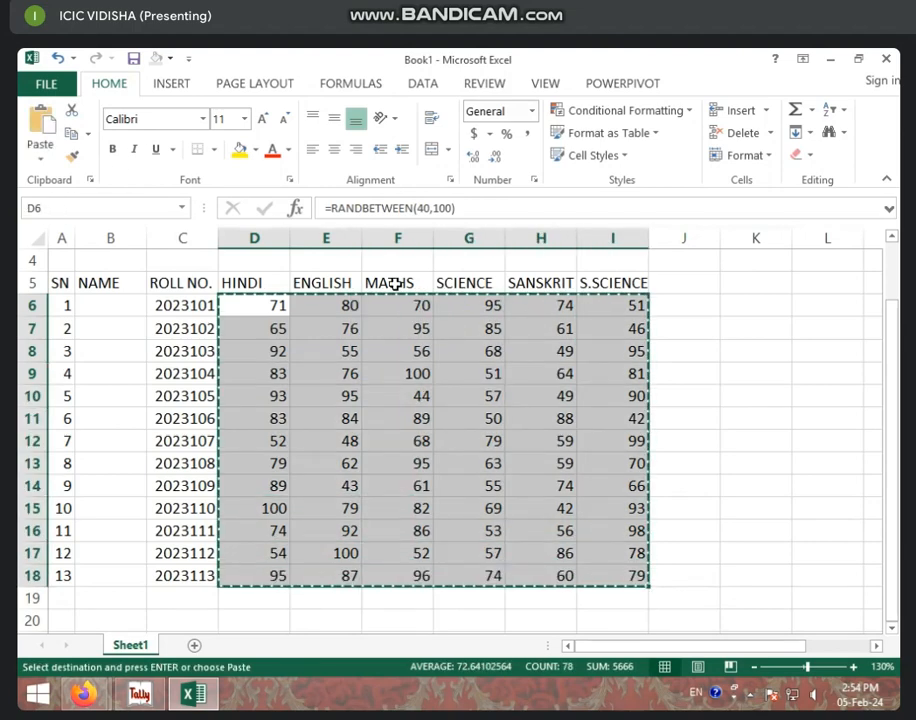
pyautogui.click(42, 160)
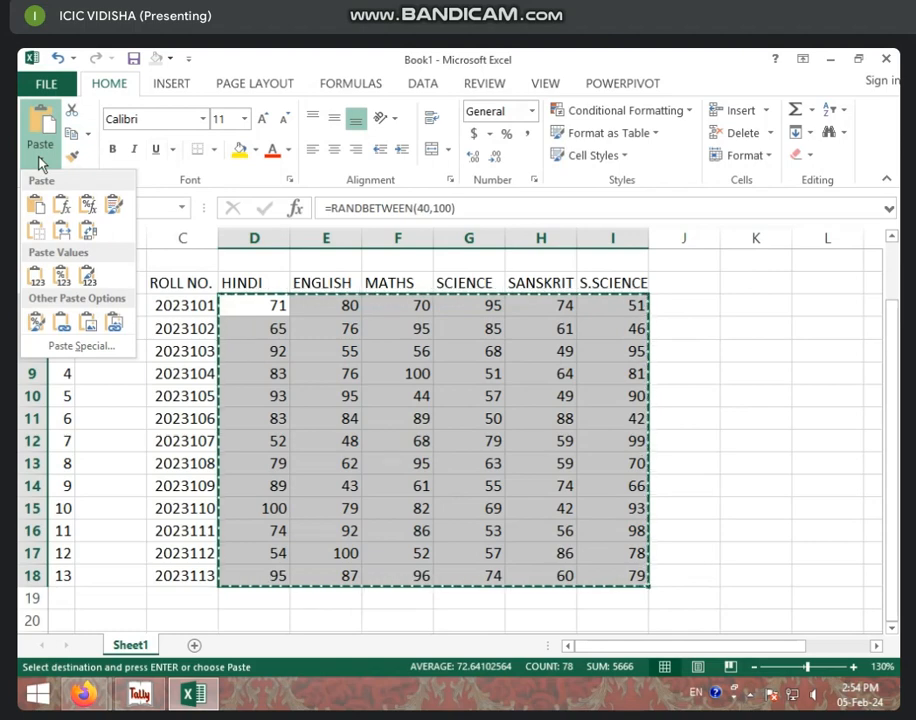
pyautogui.click(34, 287)
# Check a converted mark and change the Hindi mark in D6 to 52.
pyautogui.click(370, 372)
pyautogui.click(258, 312)
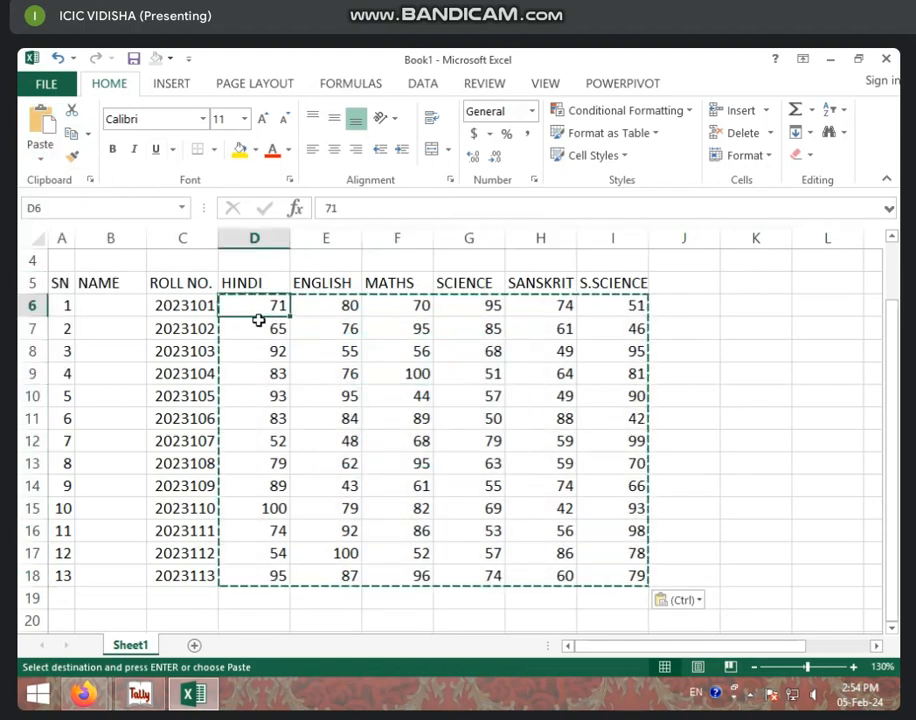
pyautogui.write('52')
pyautogui.click(297, 417)
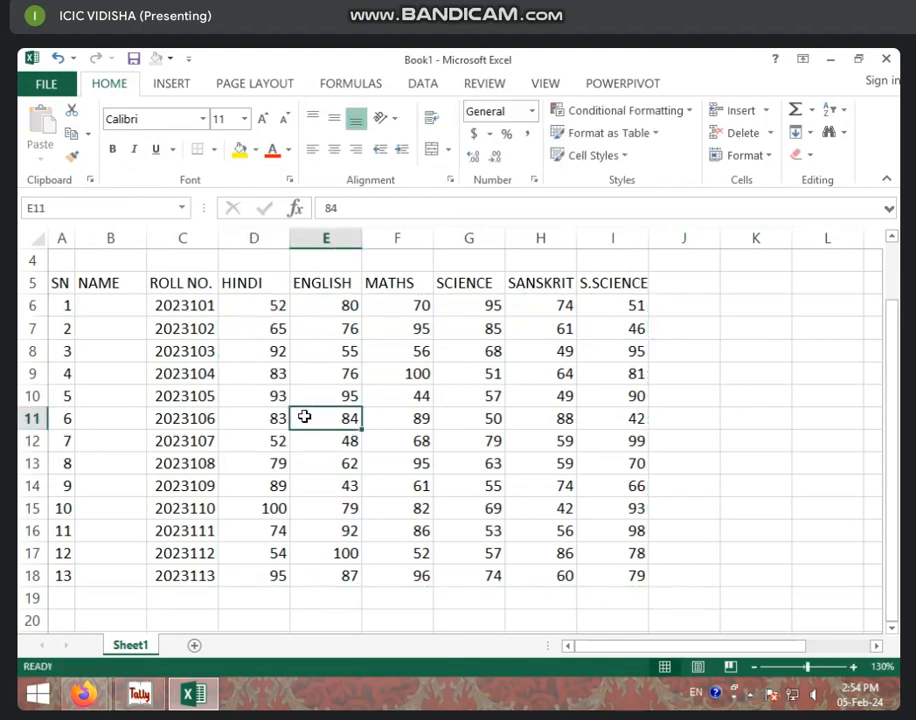
pyautogui.click(411, 330)
pyautogui.click(470, 440)
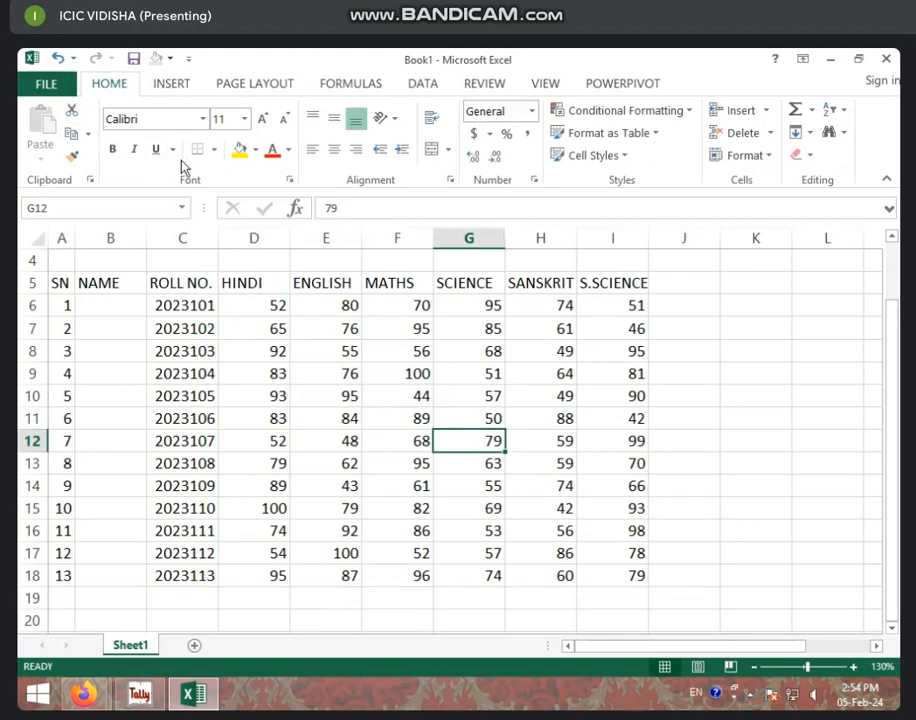
# Start saving the workbook under a new name and browse to New Volume (D:) as the location.
pyautogui.click(46, 84)
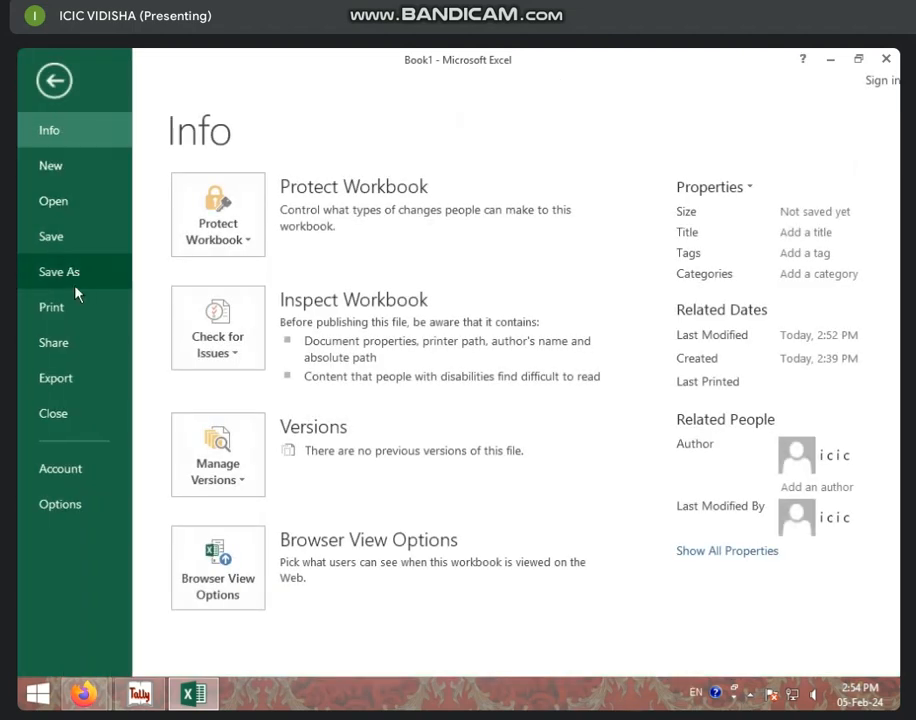
pyautogui.click(75, 273)
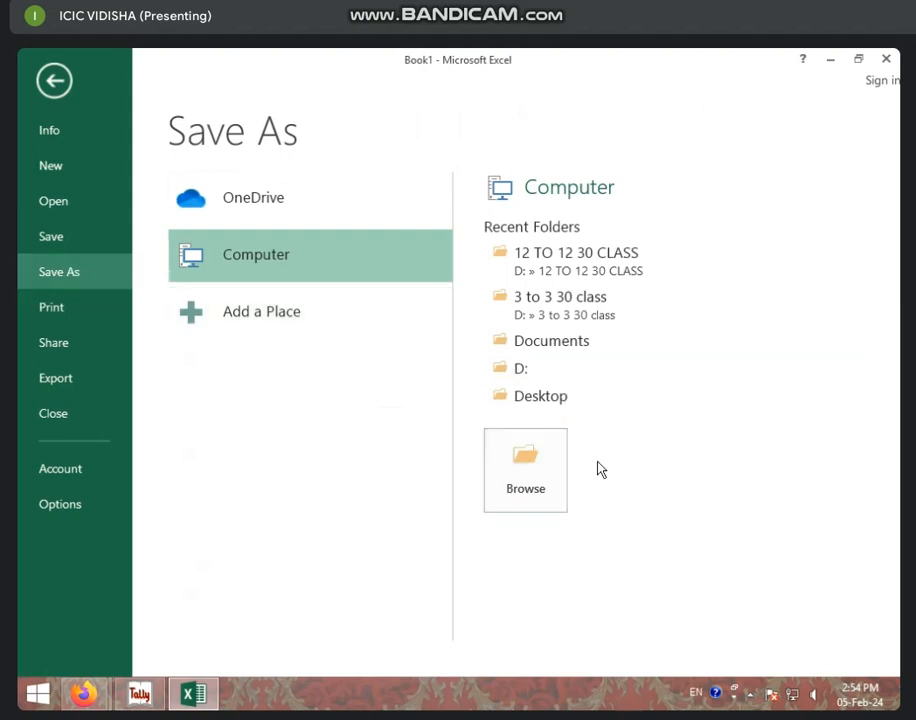
pyautogui.click(545, 489)
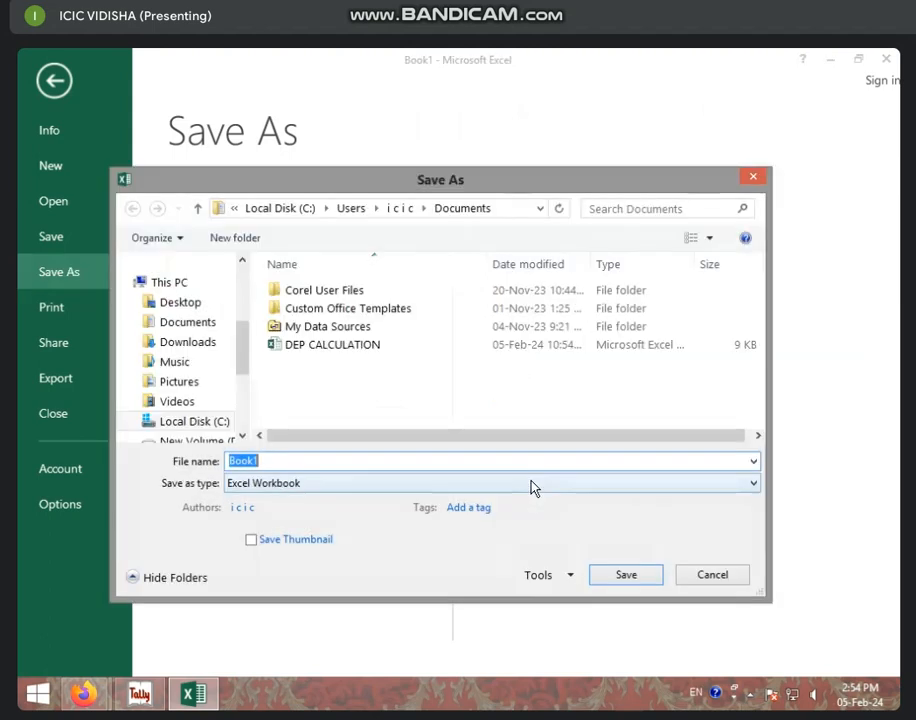
pyautogui.click(190, 285)
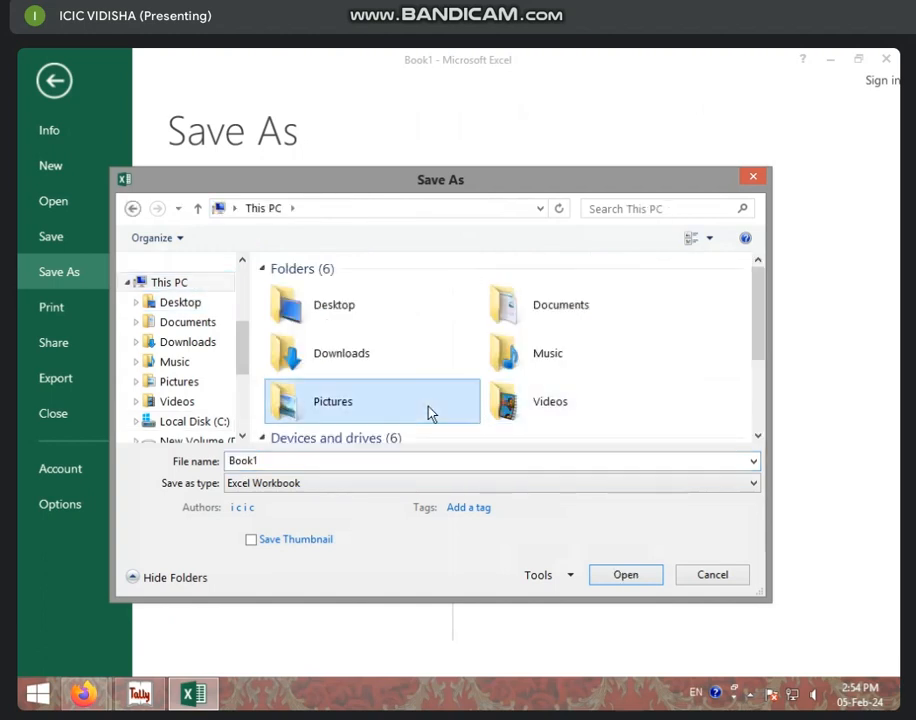
pyautogui.scroll(-3, 429, 413)
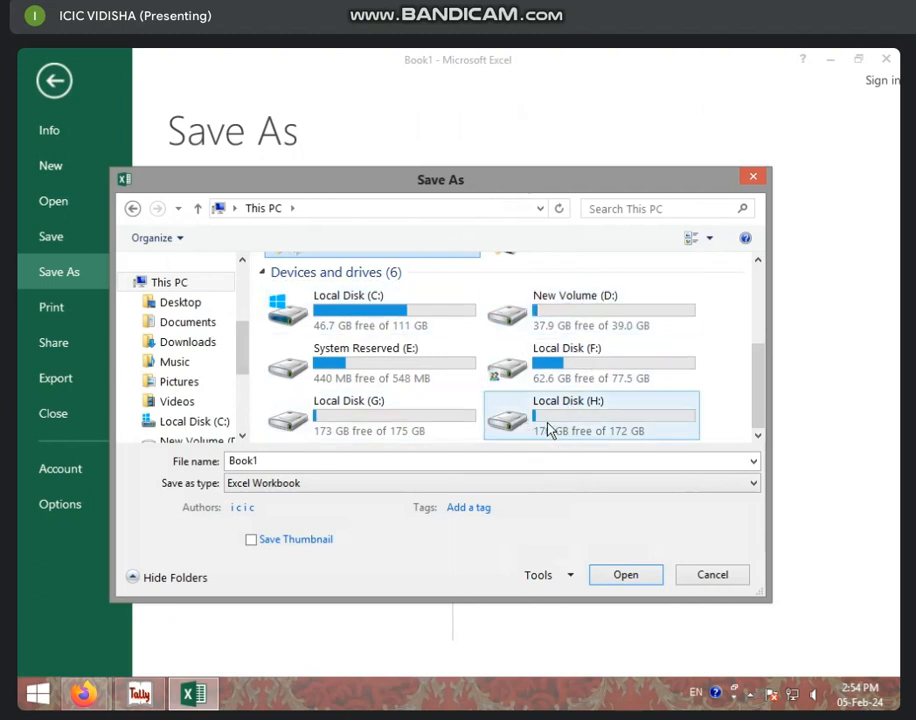
pyautogui.doubleClick(565, 320)
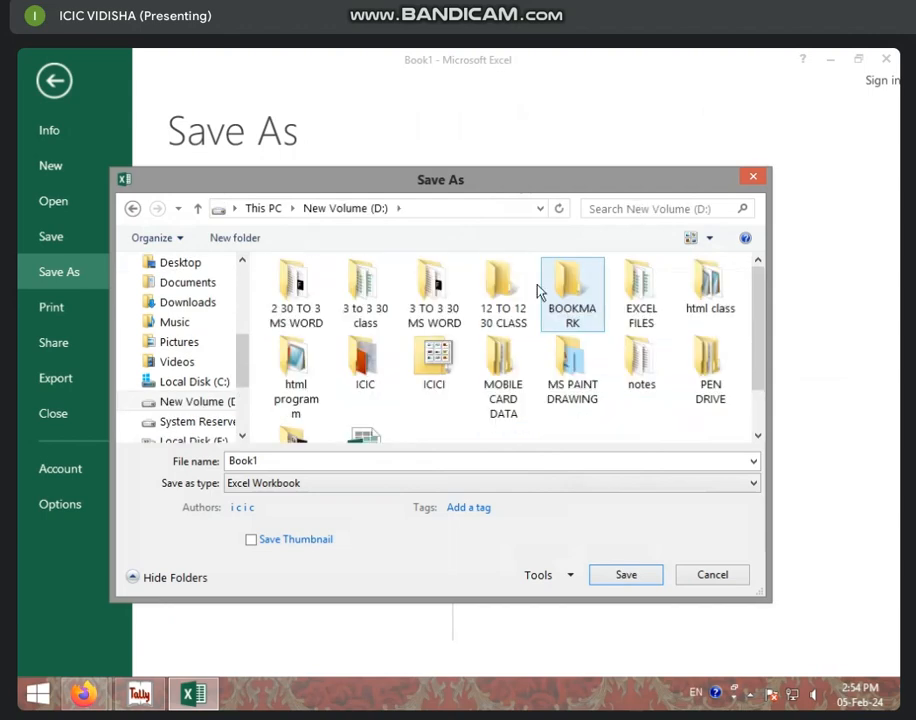
# Rename the folder 2 30 TO 3 MS WORD to 2 30 TO 3 and open it as the save location.
pyautogui.click(310, 314)
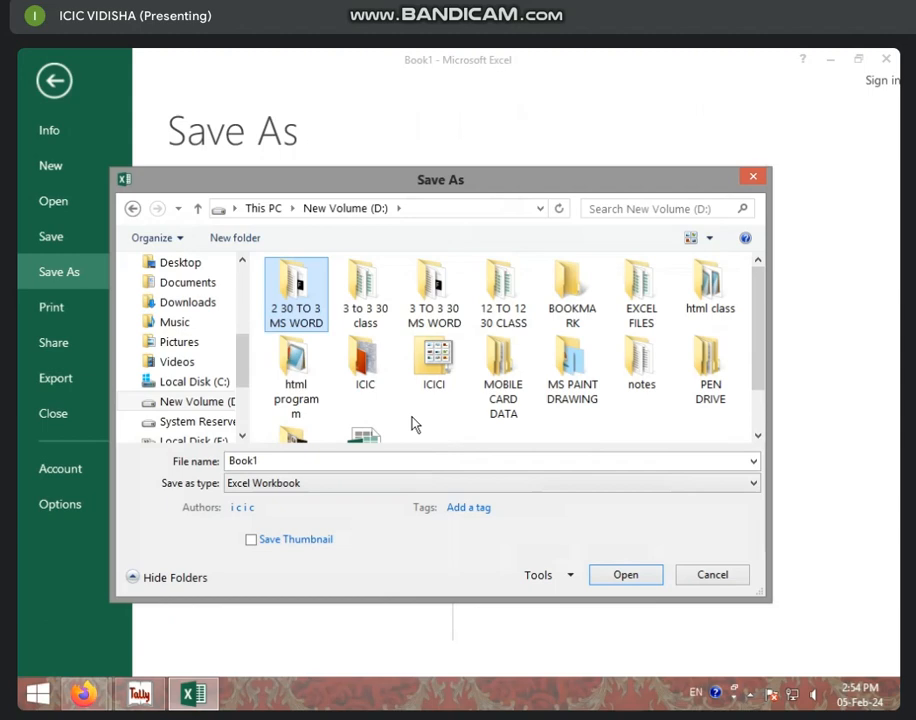
pyautogui.rightClick(311, 277)
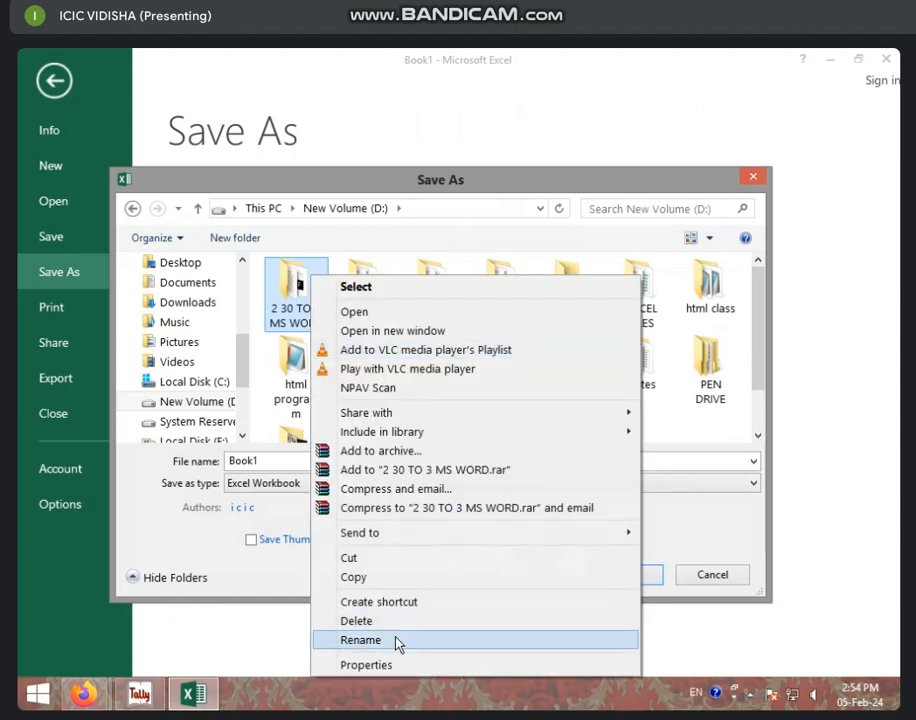
pyautogui.click(706, 365)
pyautogui.click(313, 317)
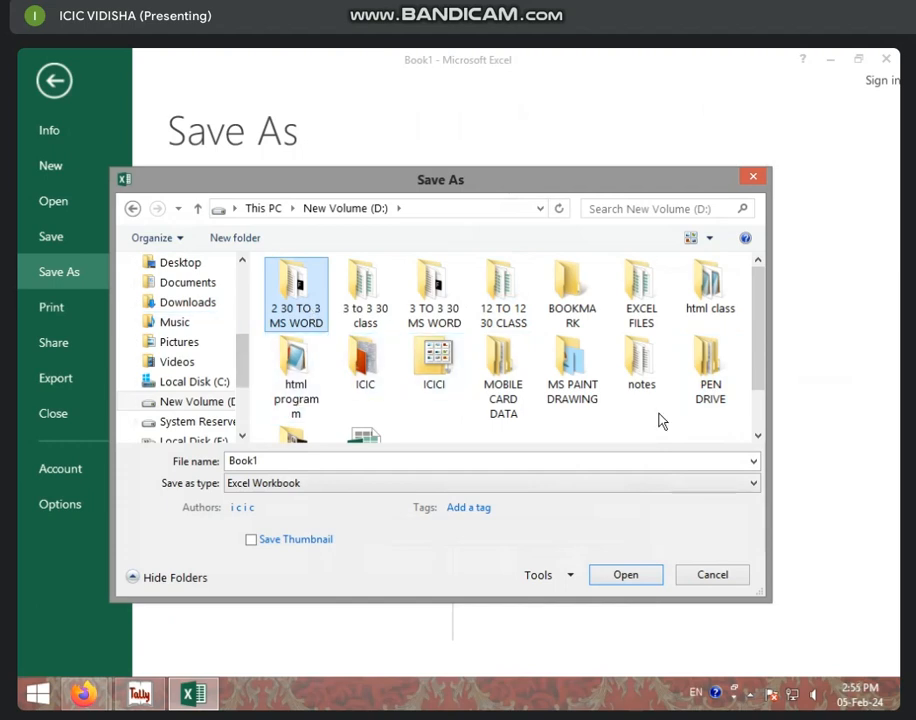
pyautogui.click(300, 316)
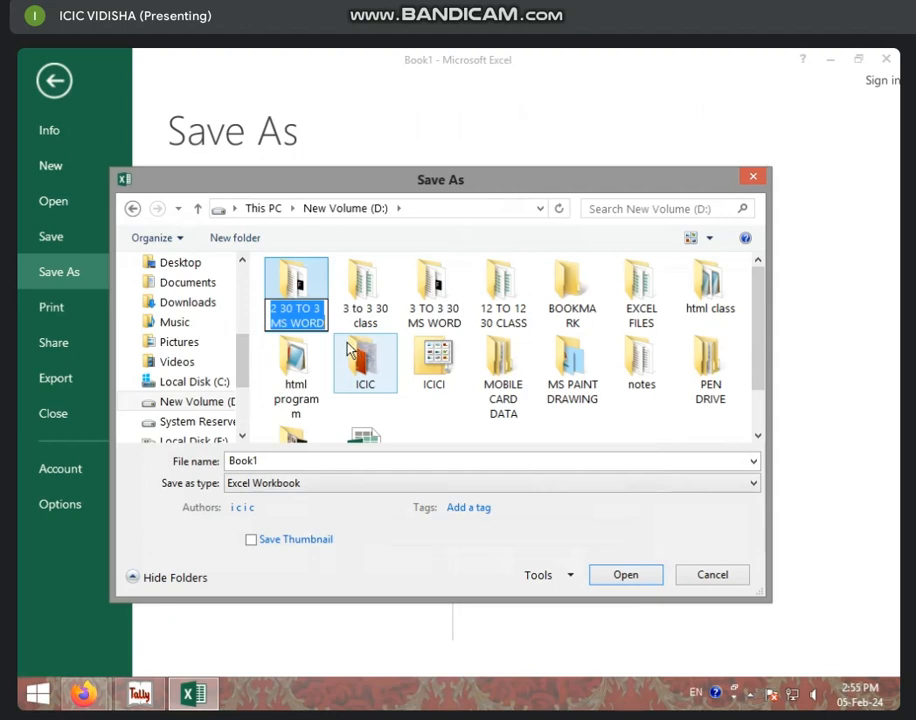
pyautogui.press('Right')
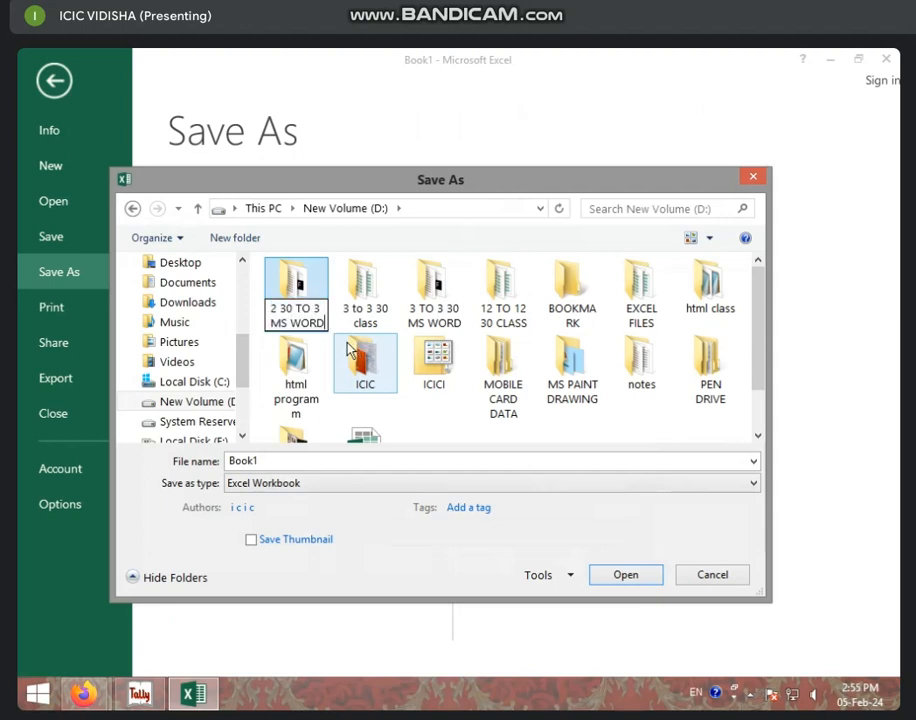
pyautogui.press('BackSpace')
pyautogui.press('BackSpace')
pyautogui.press('BackSpace')
pyautogui.press('BackSpace')
pyautogui.press('BackSpace')
pyautogui.press('BackSpace')
pyautogui.press('BackSpace')
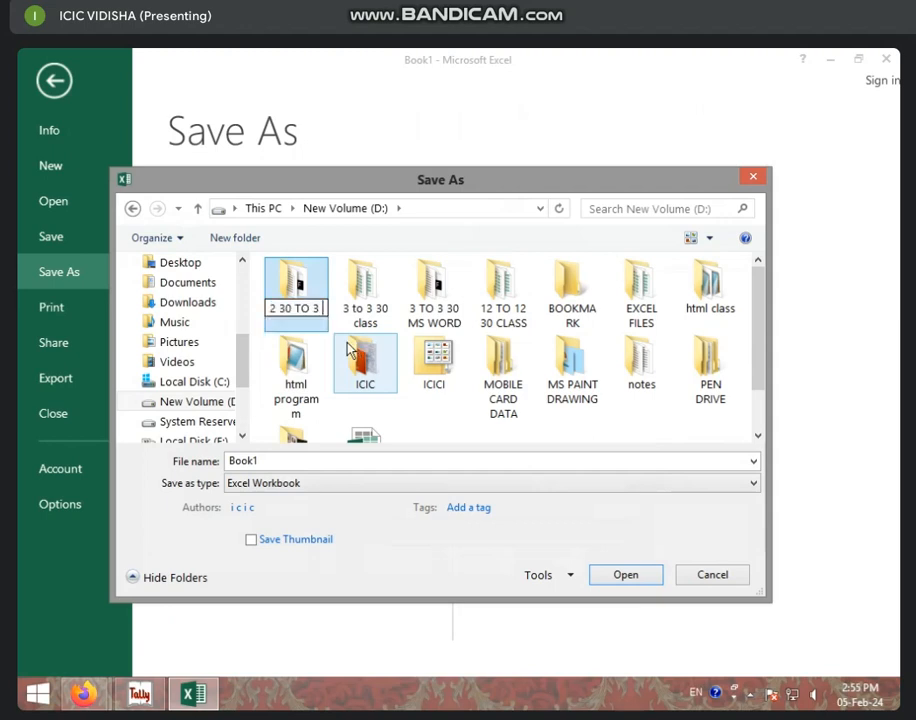
pyautogui.press('Return')
pyautogui.press('Return')
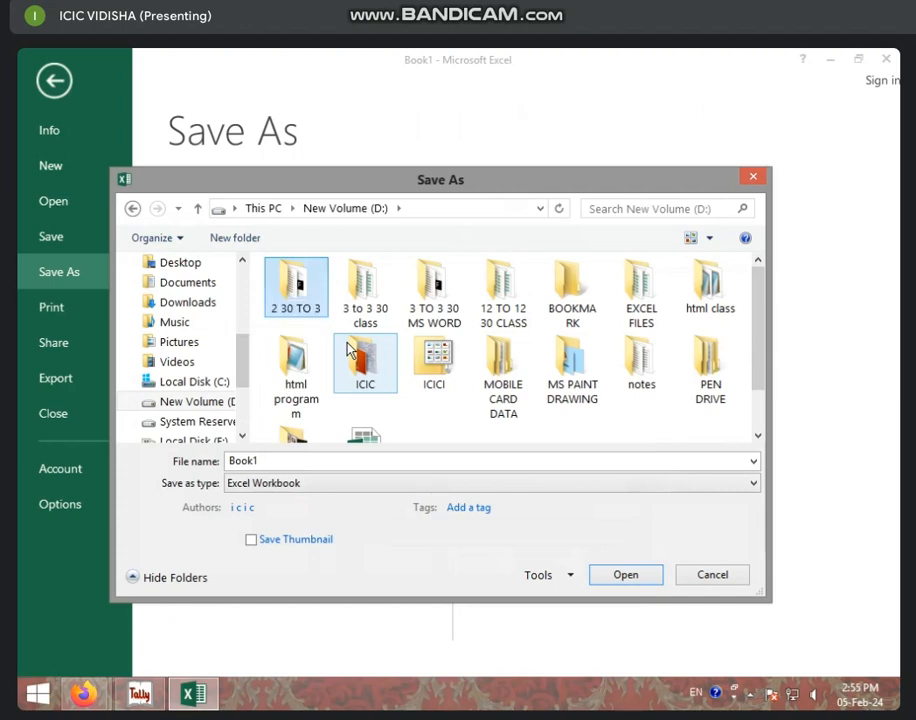
# Save the workbook in this folder as 2 TO 3 EXCEL SHEET.
pyautogui.click(274, 465)
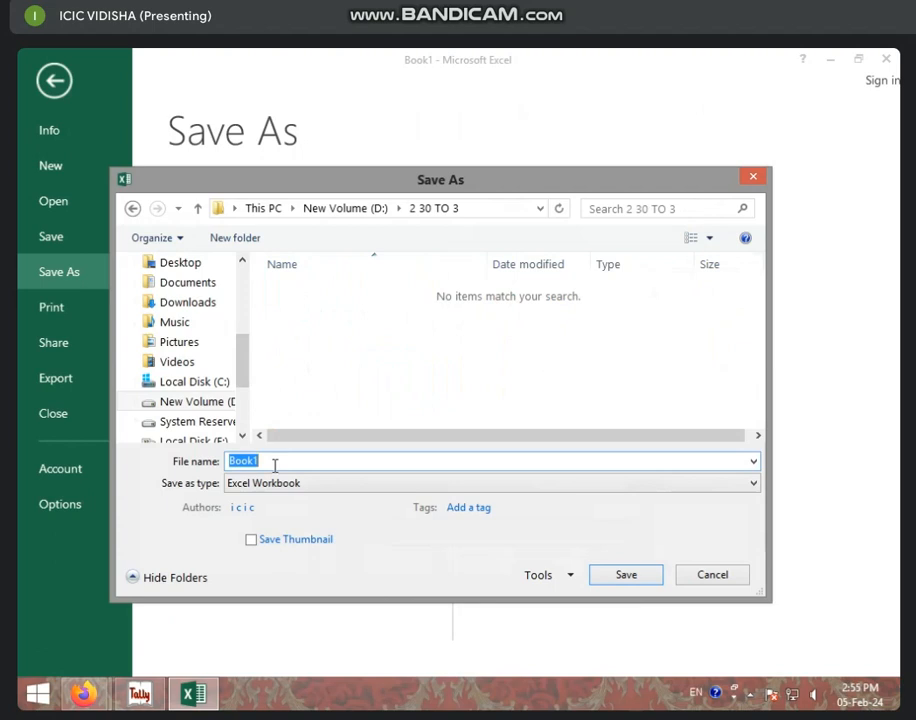
pyautogui.write('2')
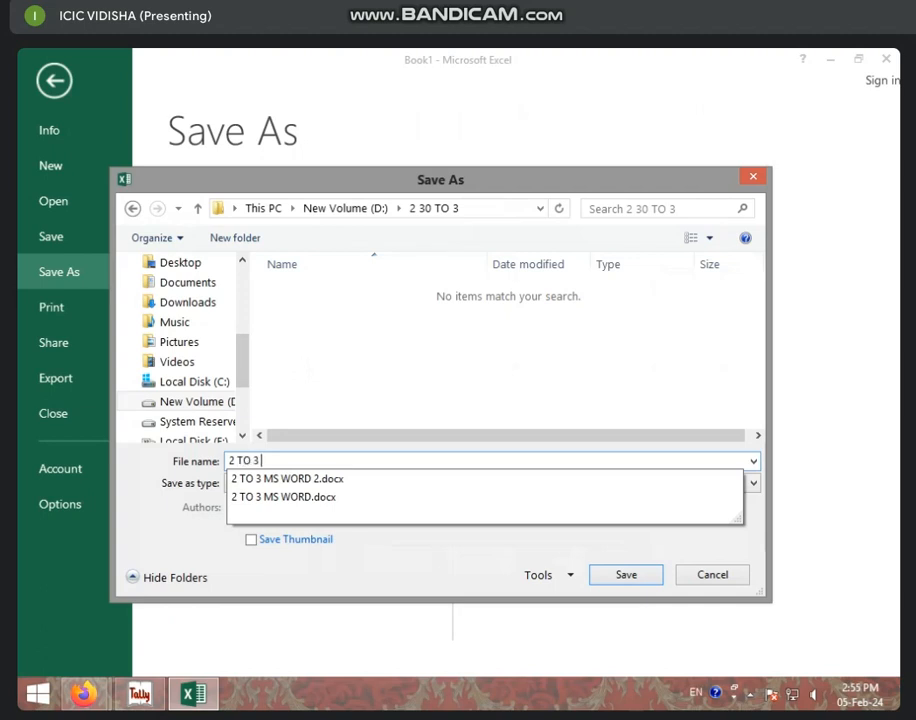
pyautogui.write('TO 3 EXCE')
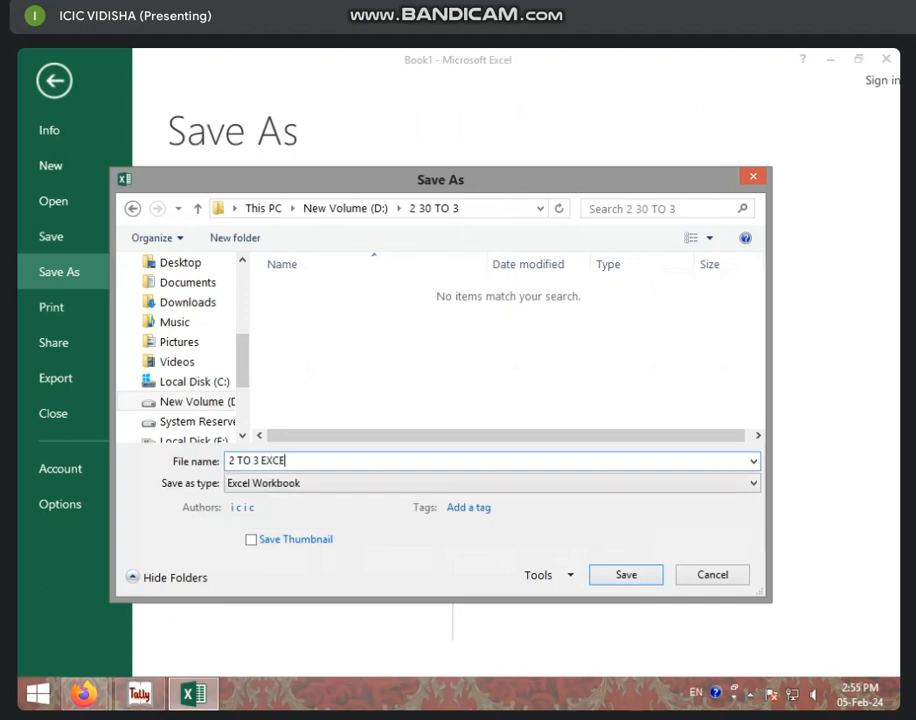
pyautogui.write('L SHEET')
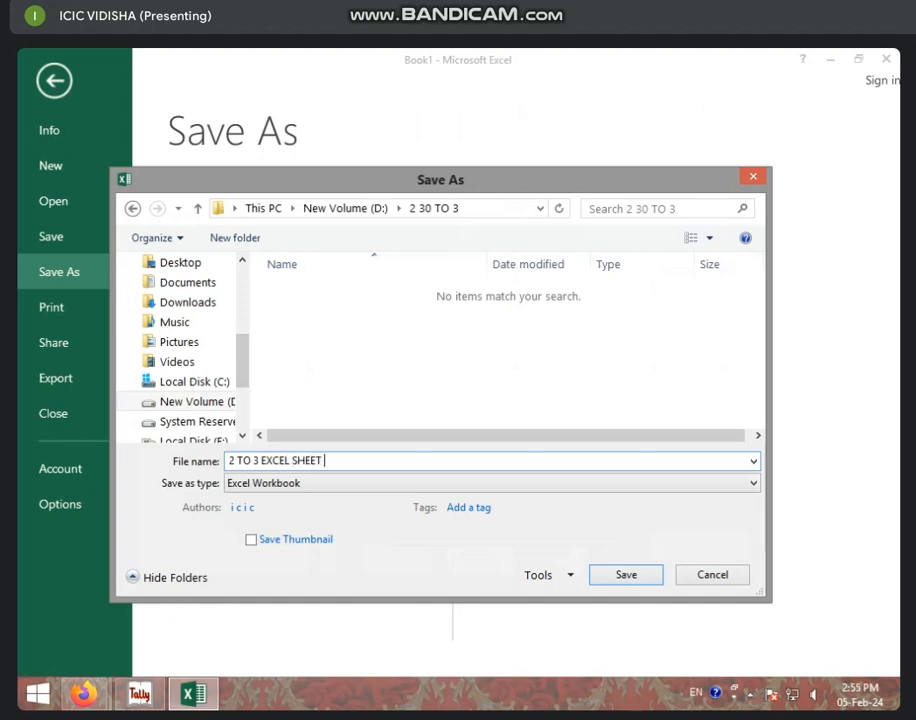
pyautogui.click(630, 574)
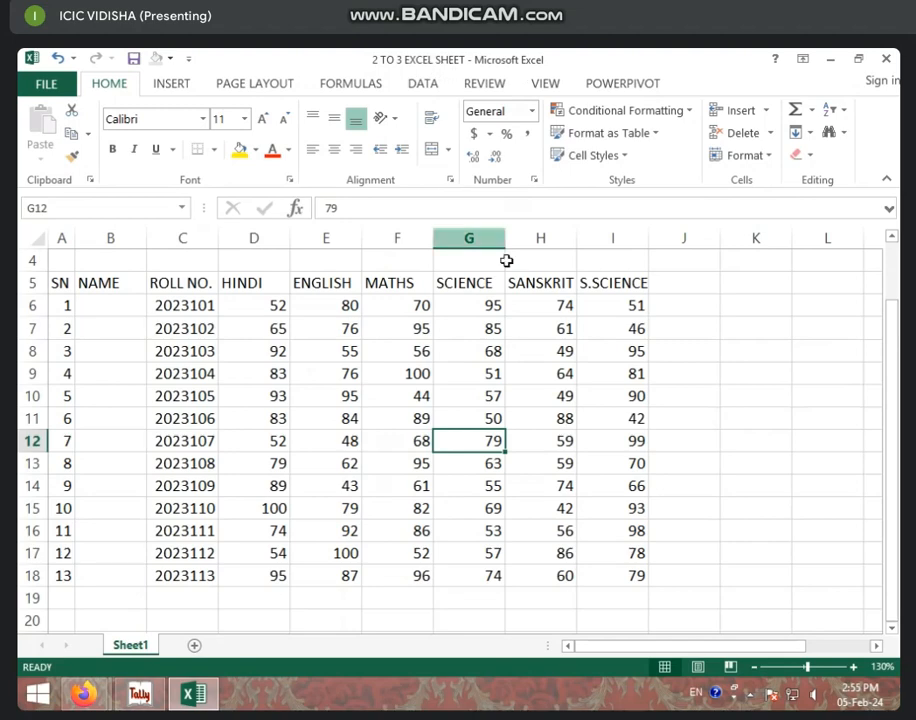
# Review the roll numbers and the D6:I18 marks, going through the first three students' rows subject by subject.
pyautogui.click(554, 370)
pyautogui.click(620, 327)
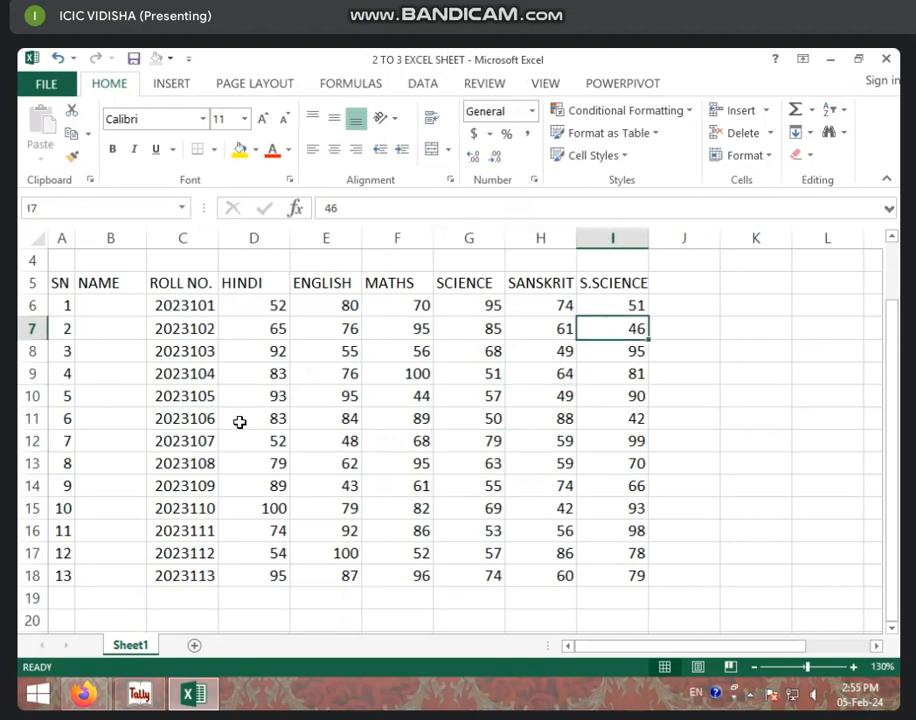
pyautogui.moveTo(166, 305); pyautogui.dragTo(196, 580)
pyautogui.click(240, 303)
pyautogui.moveTo(240, 304); pyautogui.dragTo(628, 583)
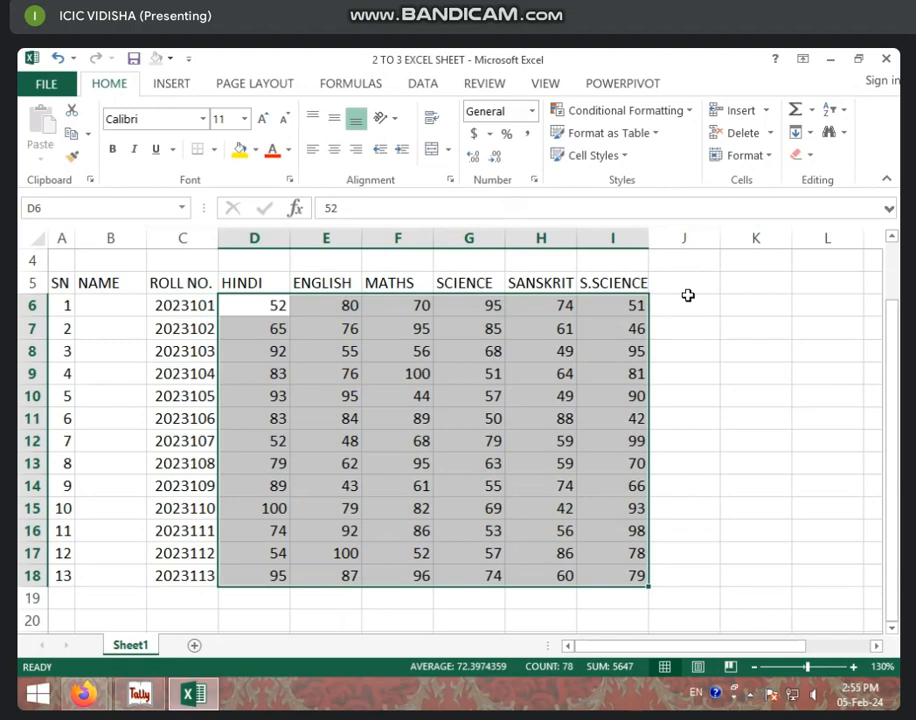
pyautogui.click(469, 418)
pyautogui.click(177, 304)
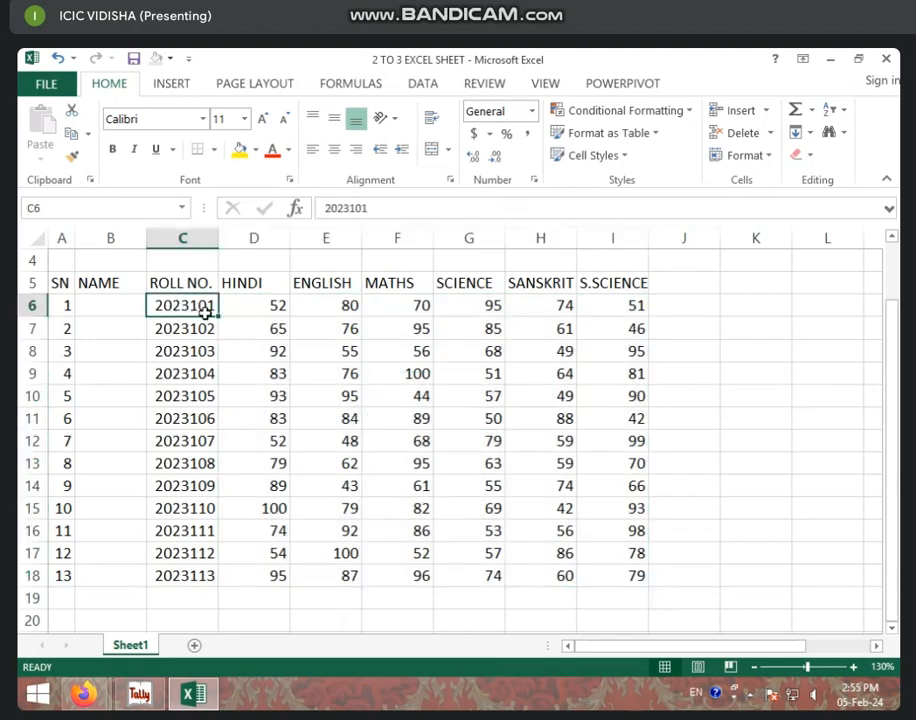
pyautogui.click(265, 303)
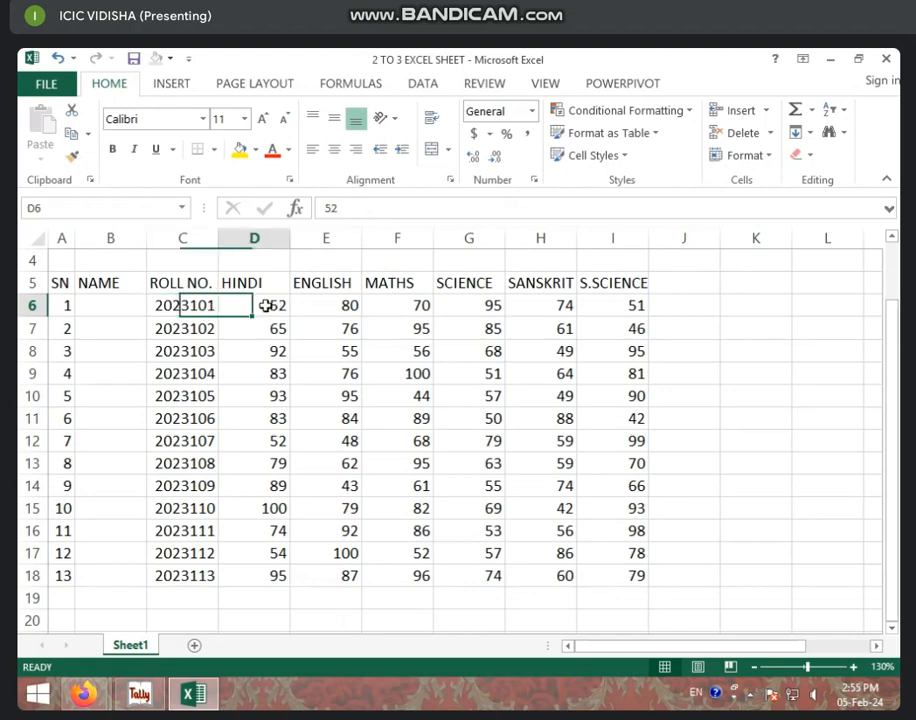
pyautogui.click(314, 303)
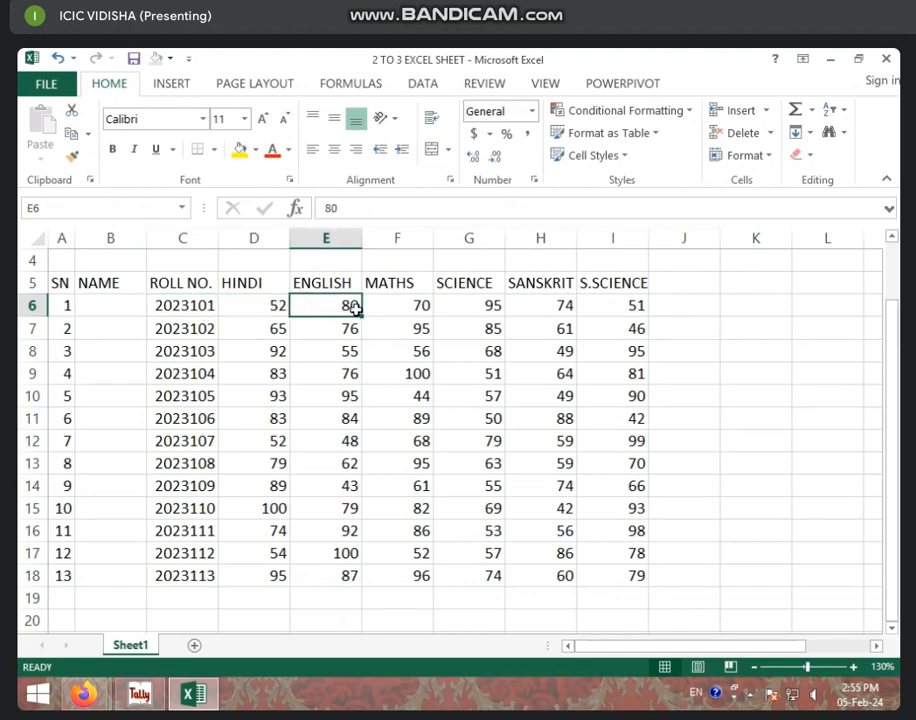
pyautogui.click(410, 312)
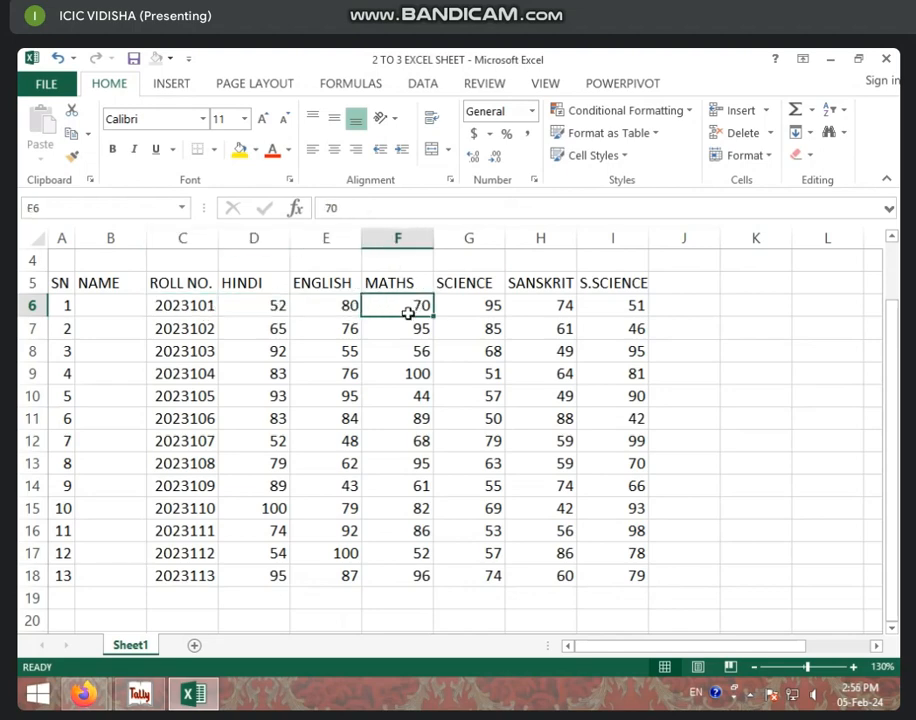
pyautogui.click(474, 309)
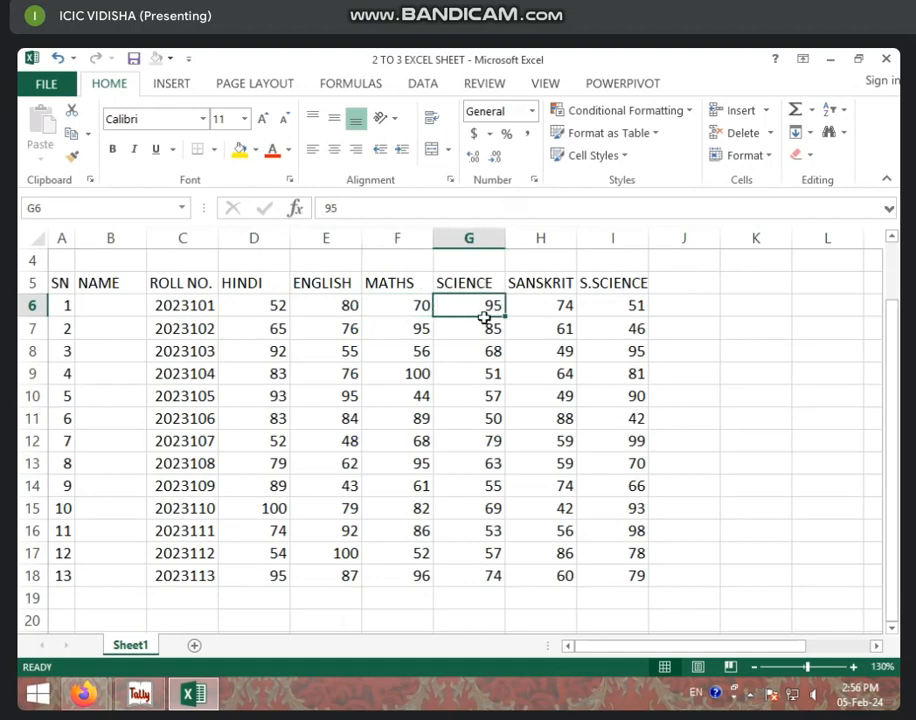
pyautogui.click(554, 307)
pyautogui.click(625, 307)
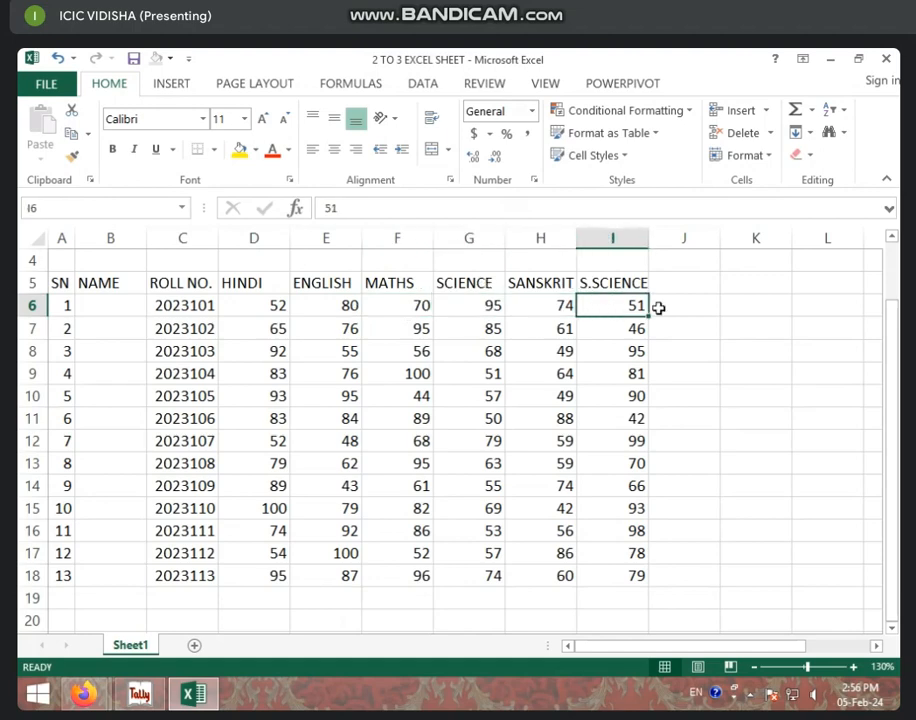
pyautogui.moveTo(190, 328); pyautogui.dragTo(625, 330)
pyautogui.moveTo(190, 351); pyautogui.dragTo(605, 350)
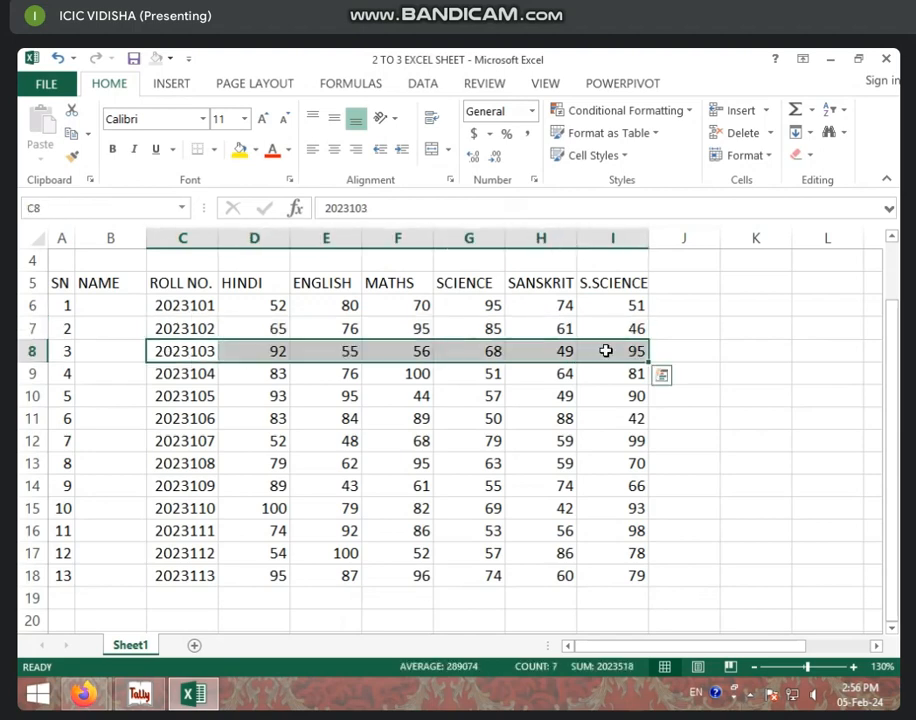
# Widen column I slightly and enter the heading TOTAL in J5.
pyautogui.click(682, 287)
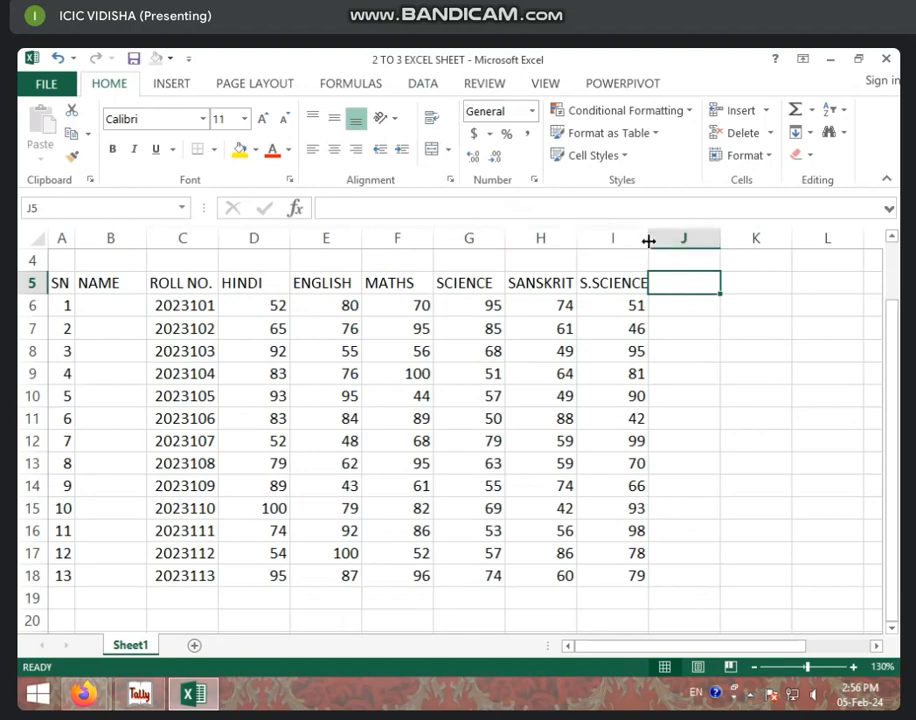
pyautogui.moveTo(648, 241); pyautogui.dragTo(655, 242)
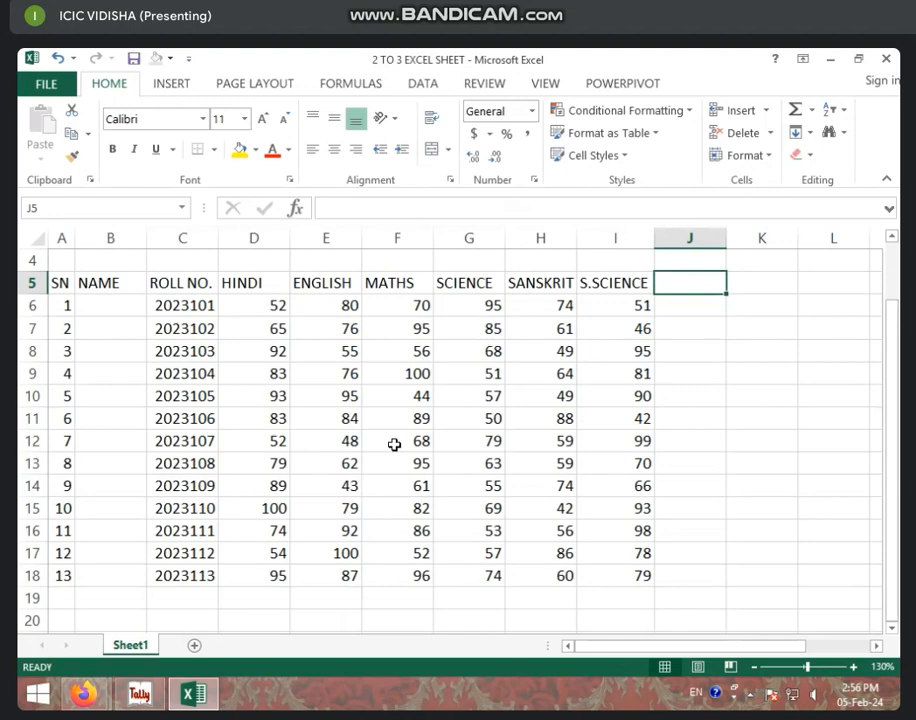
pyautogui.write('TO')
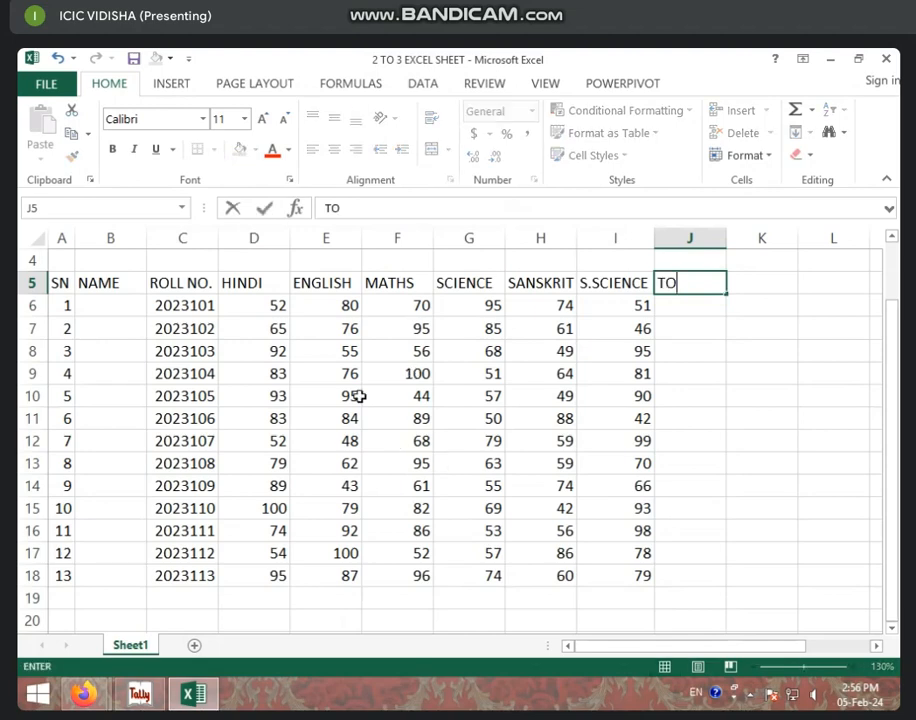
pyautogui.write('TAL')
pyautogui.click(515, 320)
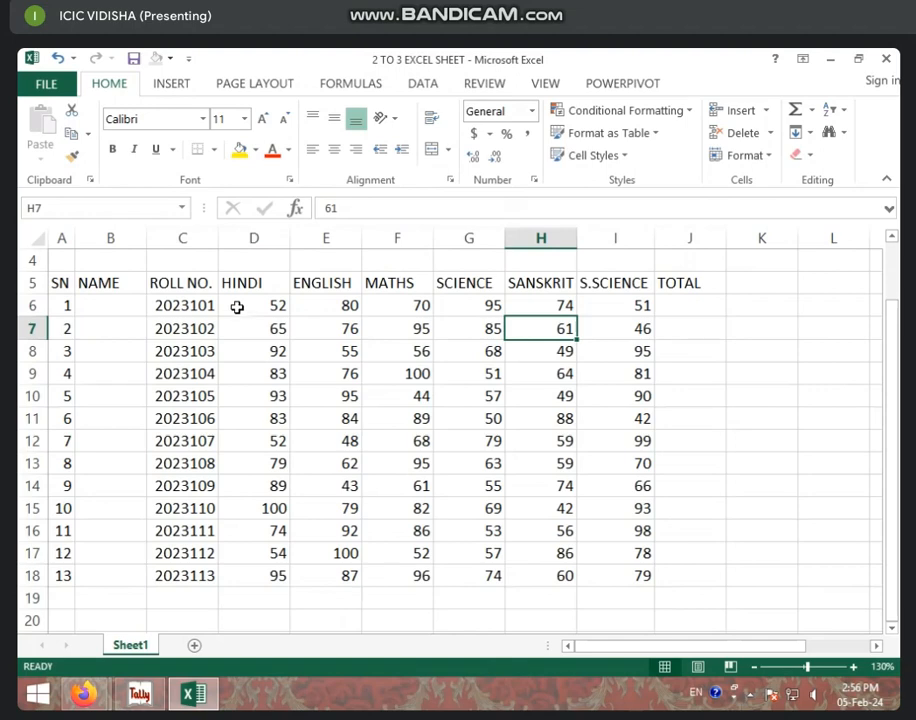
# Examine the AutoSum command for totalling the first student's marks with D6:J6 selected, and check the row's first and last marks.
pyautogui.moveTo(232, 300); pyautogui.dragTo(682, 311)
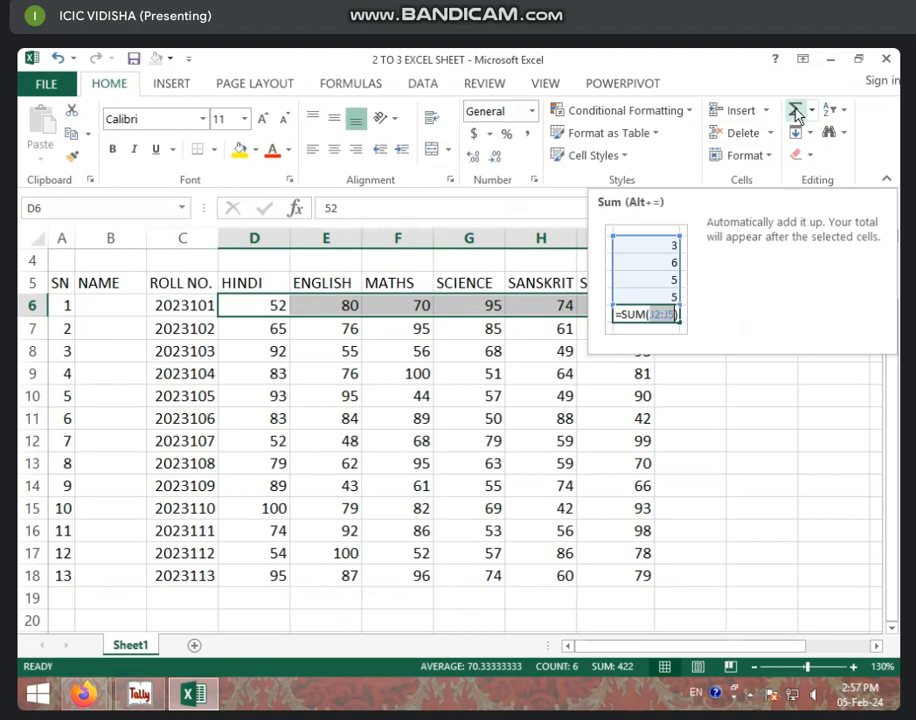
pyautogui.click(628, 482)
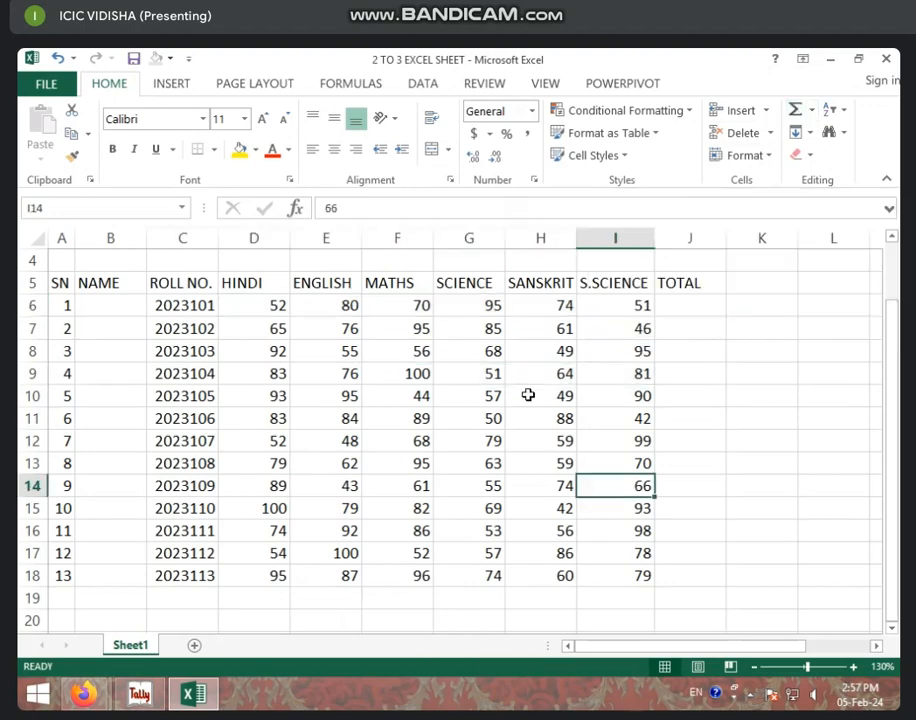
pyautogui.click(268, 307)
pyautogui.click(642, 304)
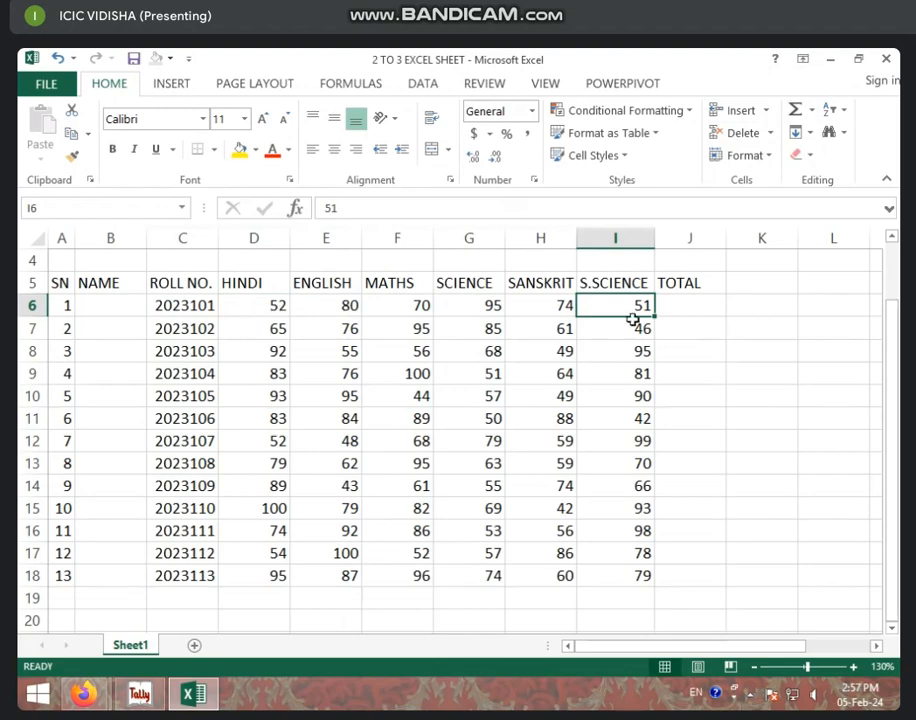
pyautogui.click(688, 306)
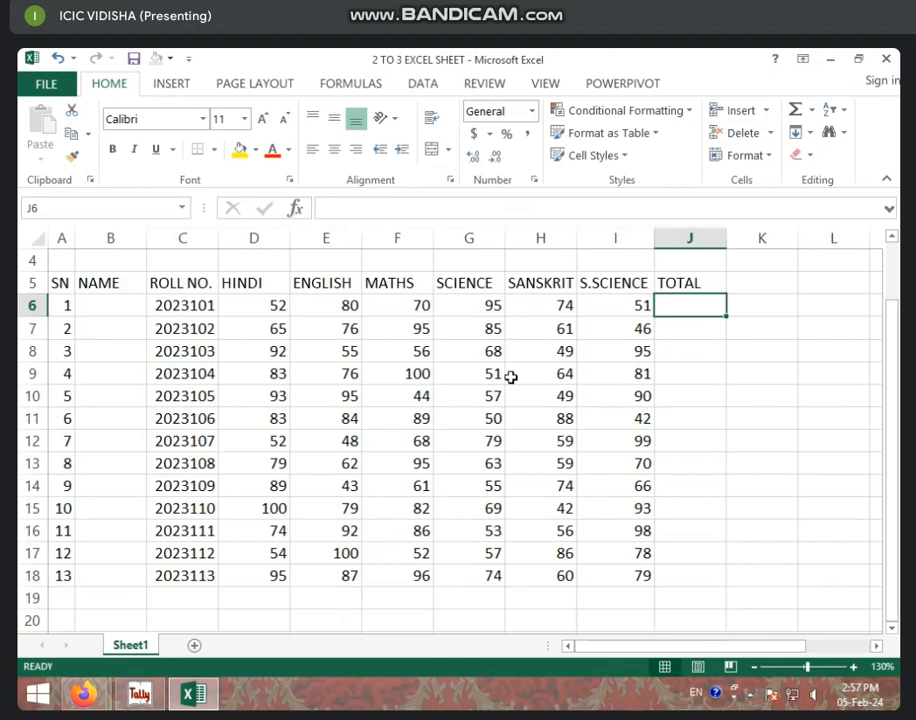
pyautogui.write('=')
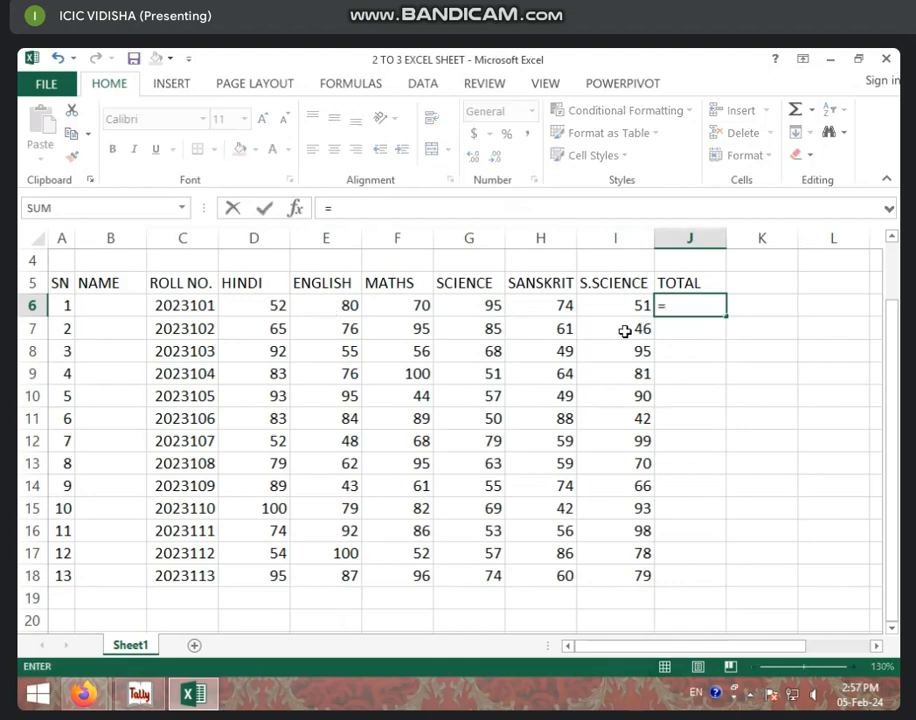
pyautogui.press('BackSpace')
# Try totalling the first student's marks in J6 by applying AutoSum to D6:J6, and clear the result.
pyautogui.moveTo(276, 304); pyautogui.dragTo(714, 299)
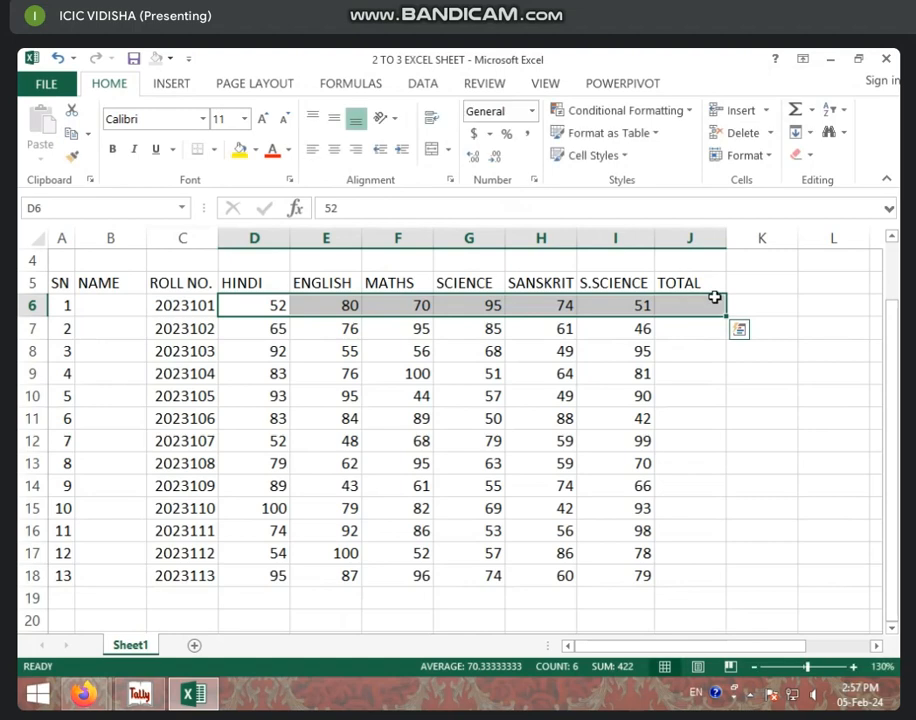
pyautogui.click(798, 117)
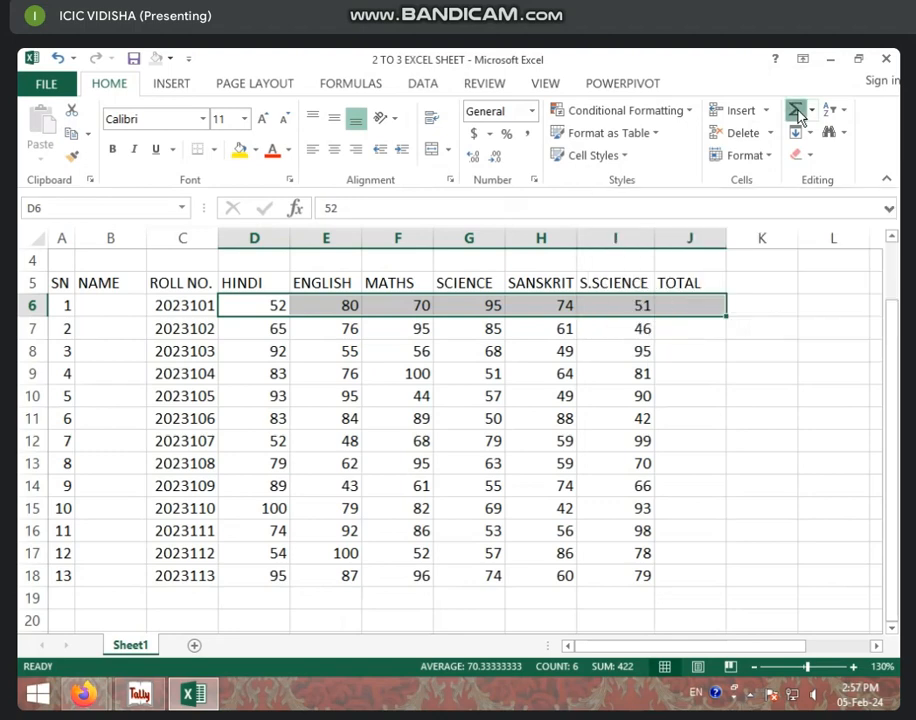
pyautogui.click(702, 311)
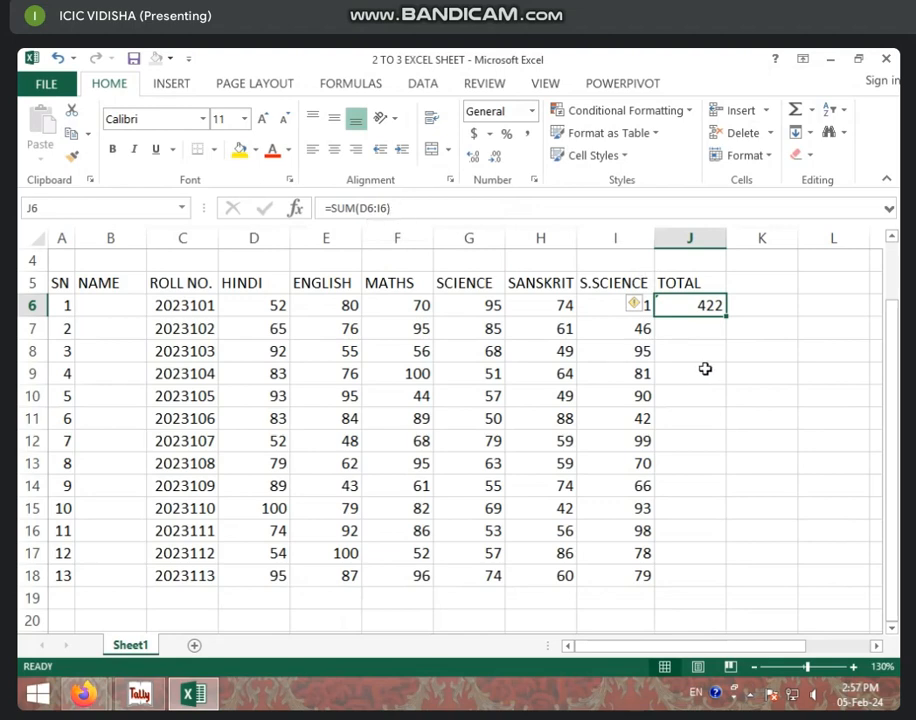
pyautogui.press('Delete')
pyautogui.click(635, 389)
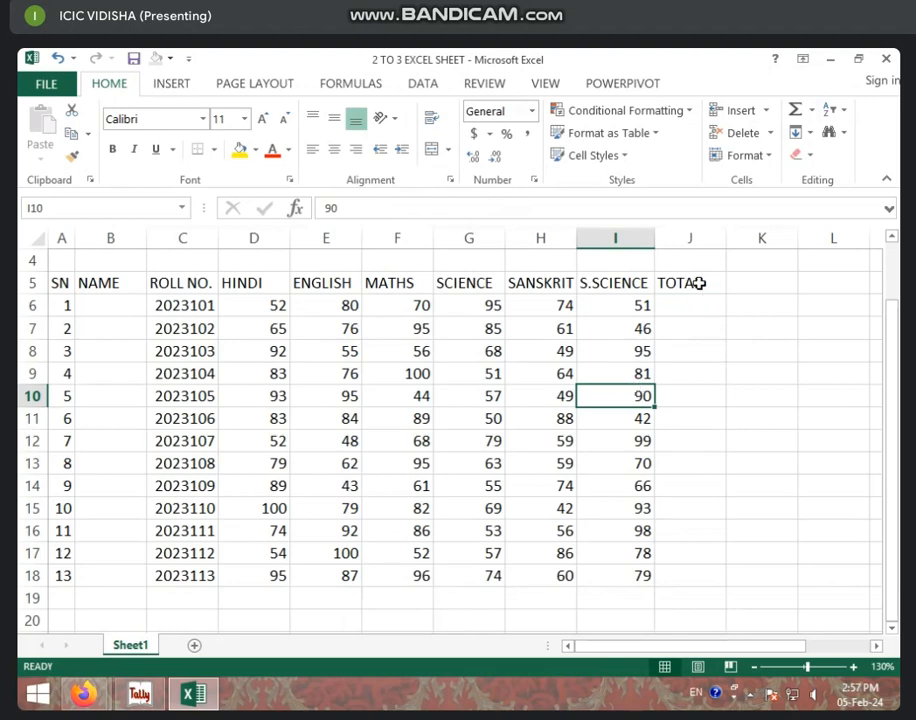
# Total the first student's six subject marks in J6 using AutoSum on the range D6:J6.
pyautogui.click(670, 309)
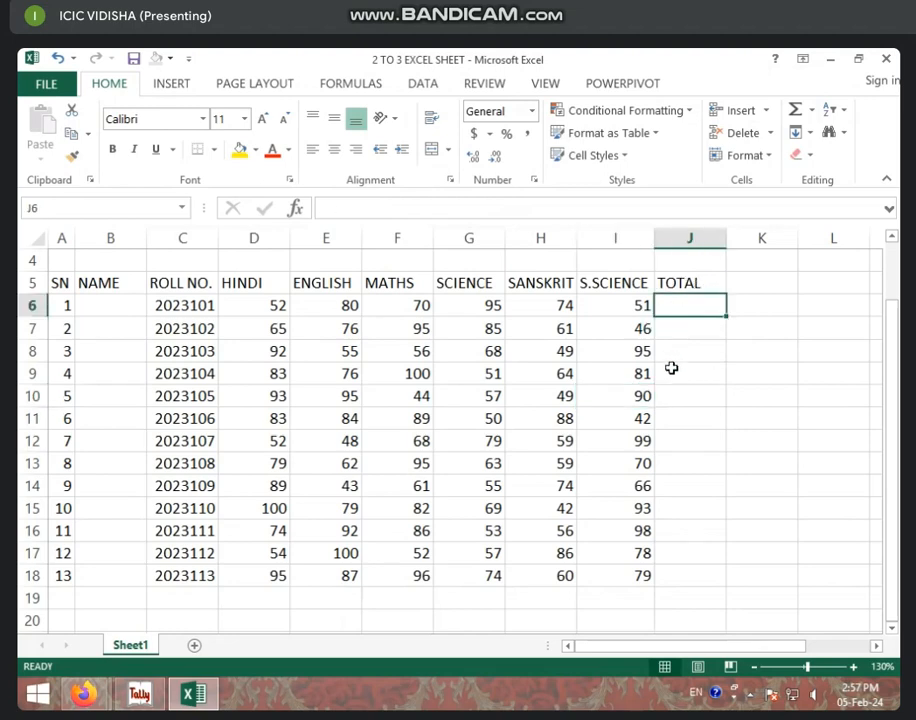
pyautogui.moveTo(274, 303); pyautogui.dragTo(638, 307)
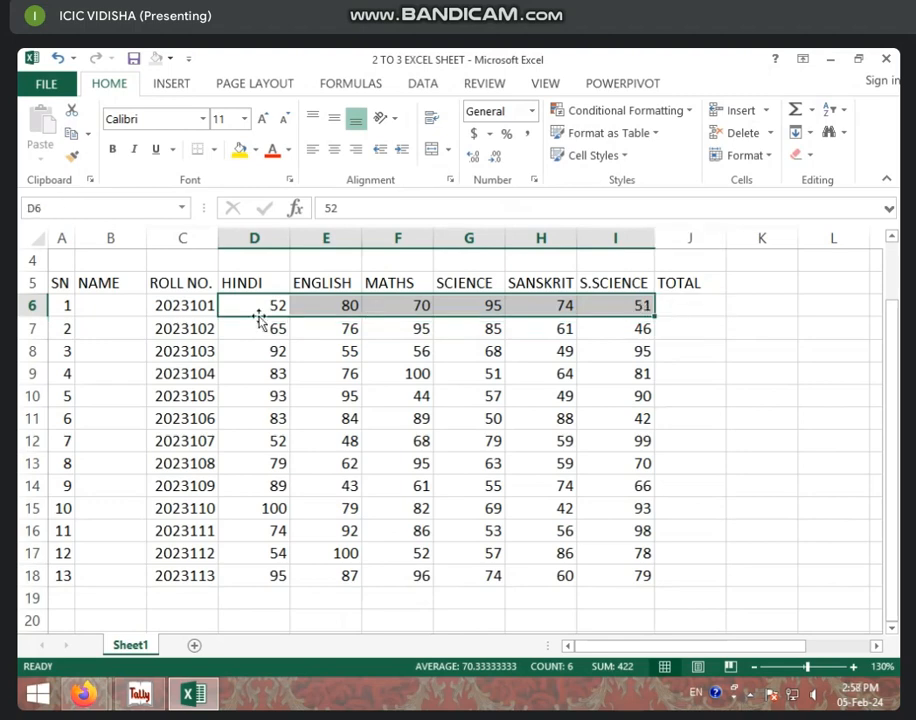
pyautogui.hotkey('ctrl', 'Down')
pyautogui.hotkey('ctrl', 'Up')
pyautogui.moveTo(274, 305); pyautogui.dragTo(693, 303)
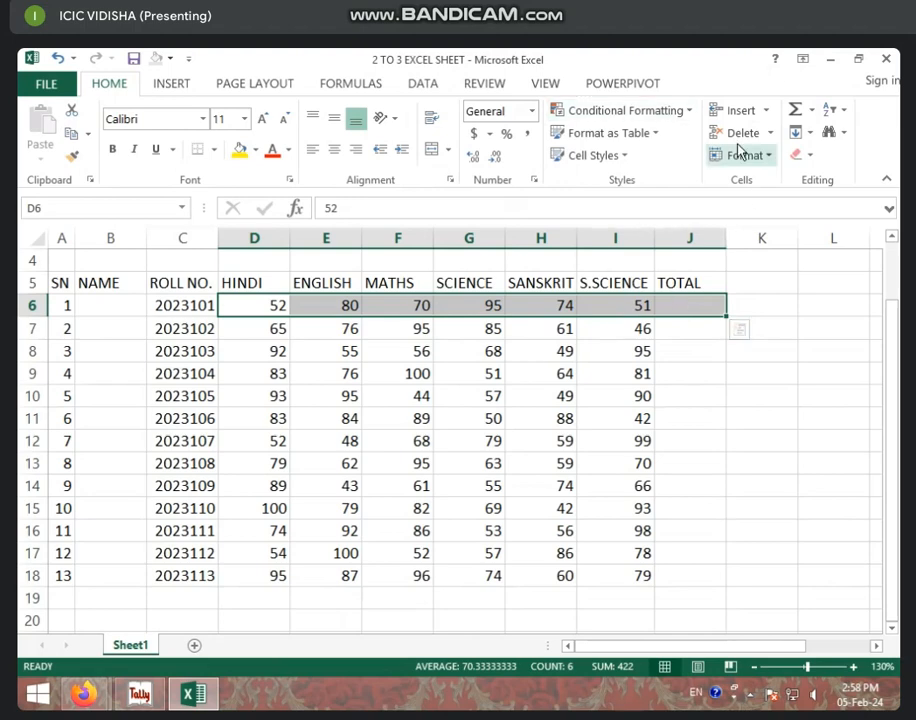
pyautogui.click(794, 110)
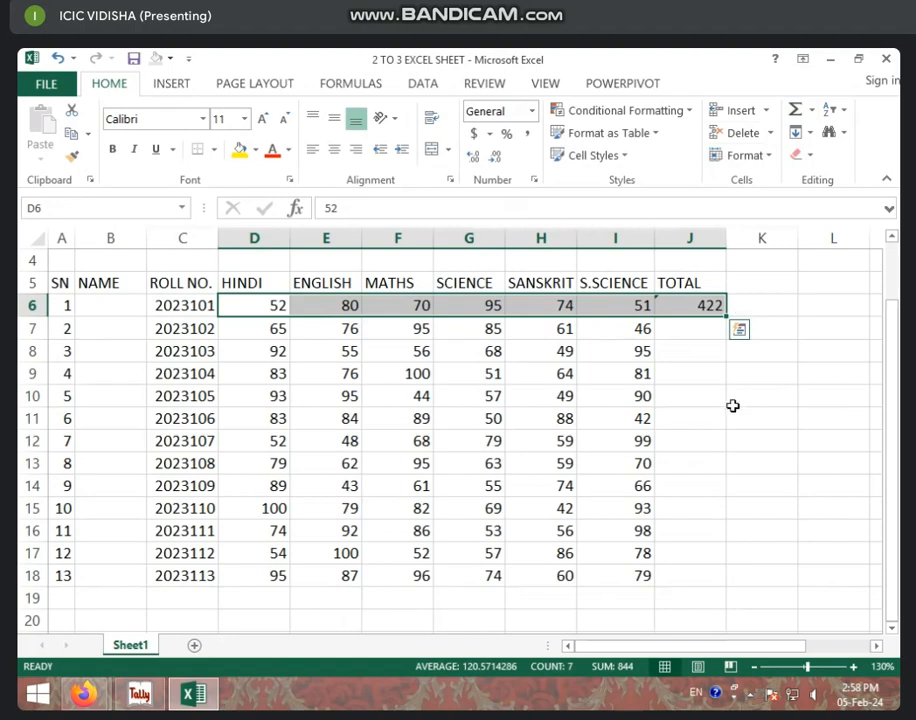
# Inspect the formula behind the first student's total in J6 and the cells it references.
pyautogui.click(684, 320)
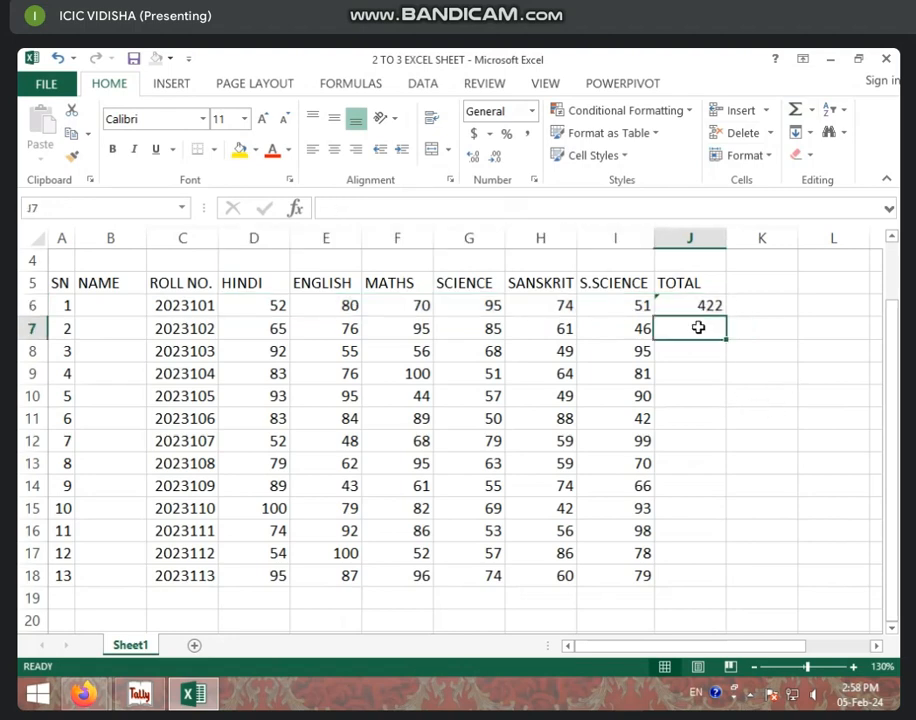
pyautogui.click(689, 305)
pyautogui.doubleClick(689, 305)
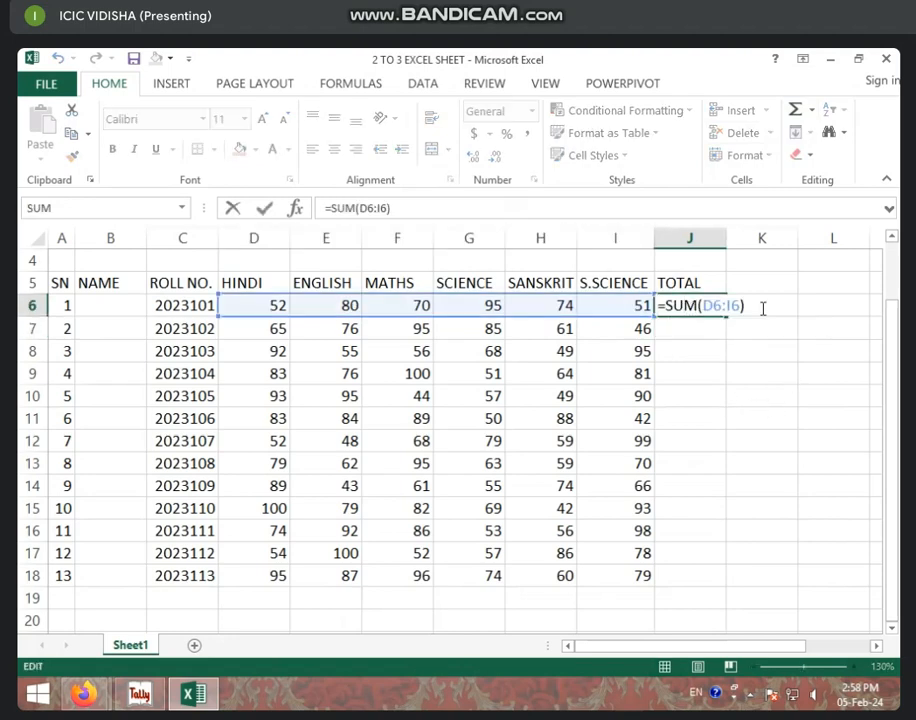
pyautogui.press('Return')
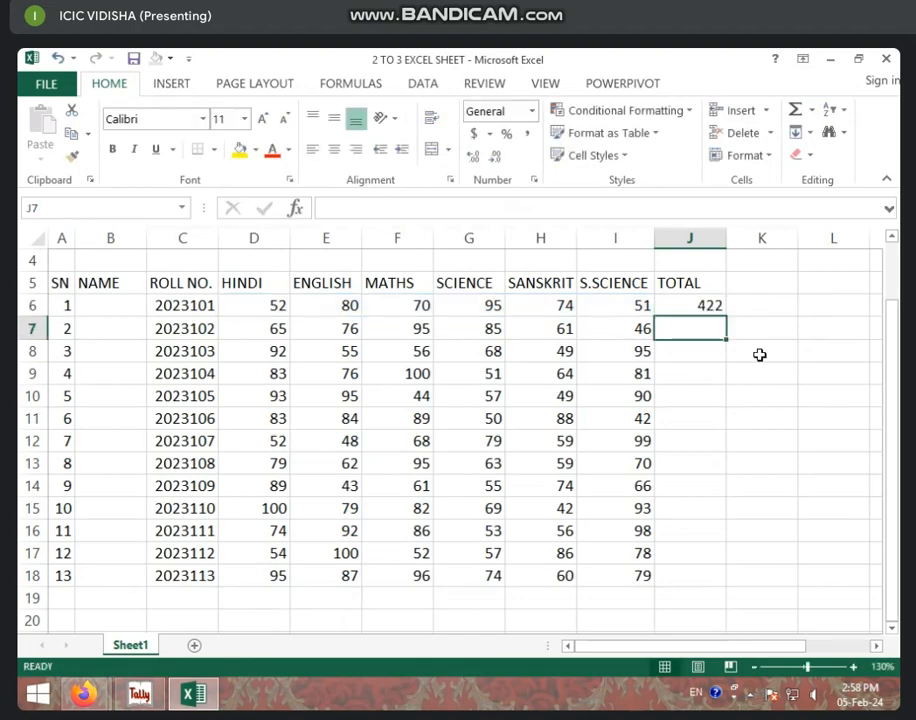
# Change the first student's HINDI mark in D6 to 41.
pyautogui.click(703, 305)
pyautogui.click(272, 307)
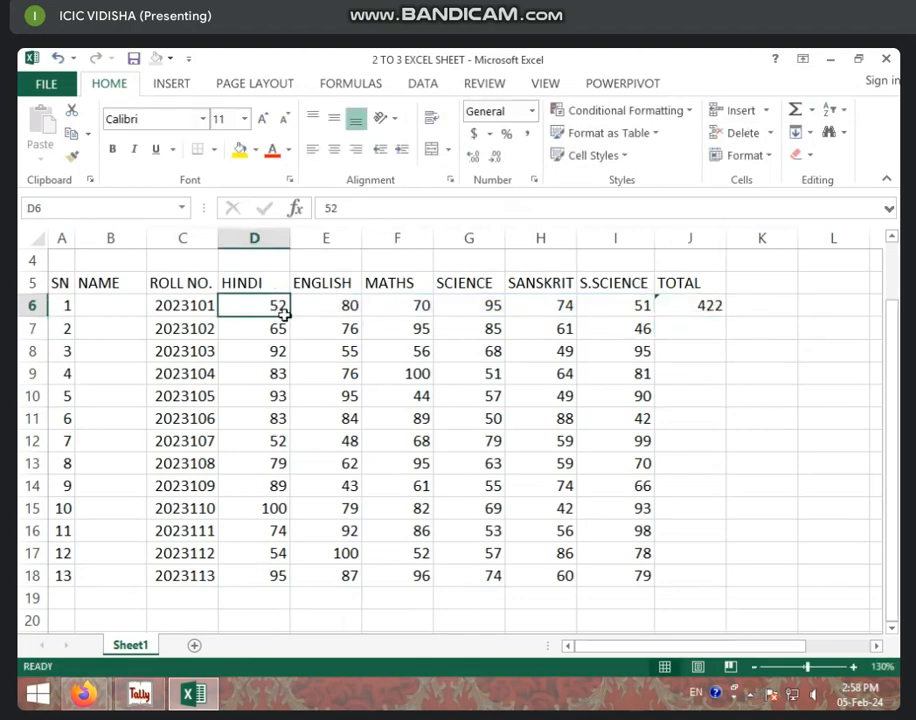
pyautogui.write('41')
pyautogui.click(302, 349)
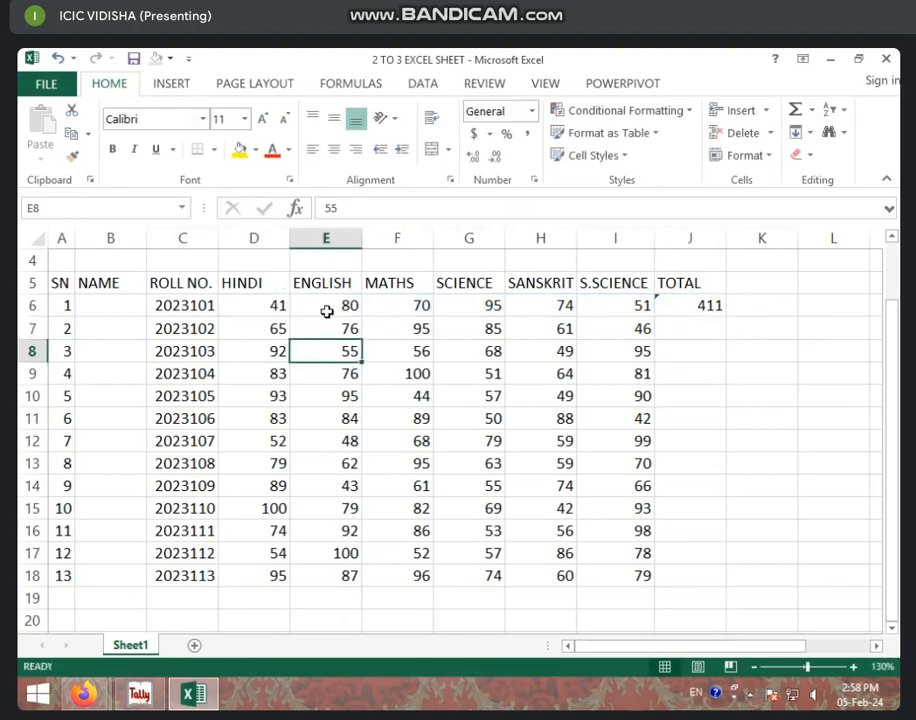
# Begin replacing the J6 total with a manual SUM formula, picking D6:I6 as its range.
pyautogui.click(679, 324)
pyautogui.click(682, 298)
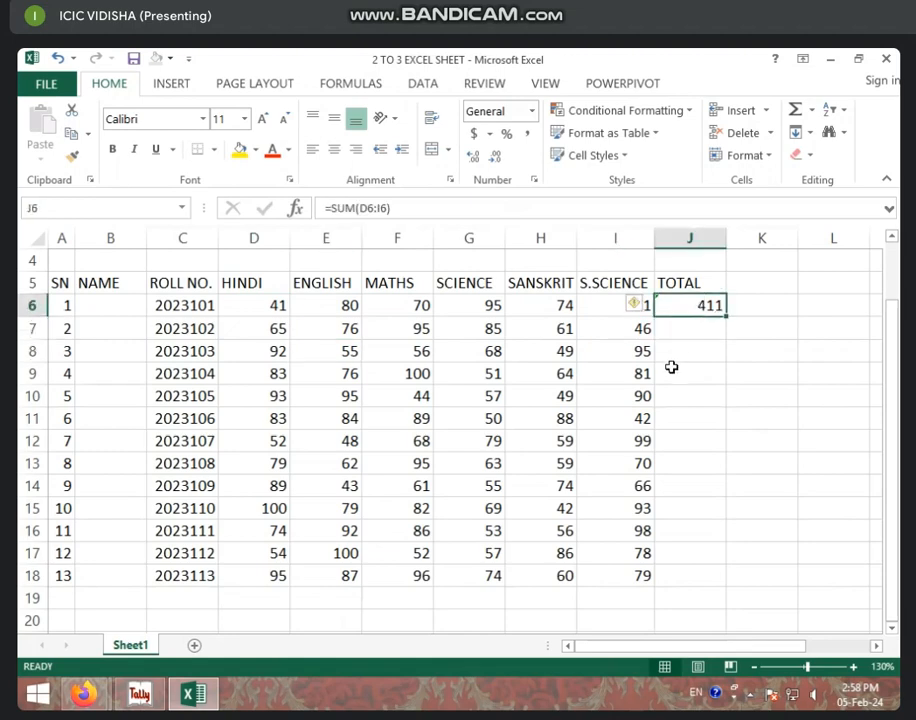
pyautogui.write('=')
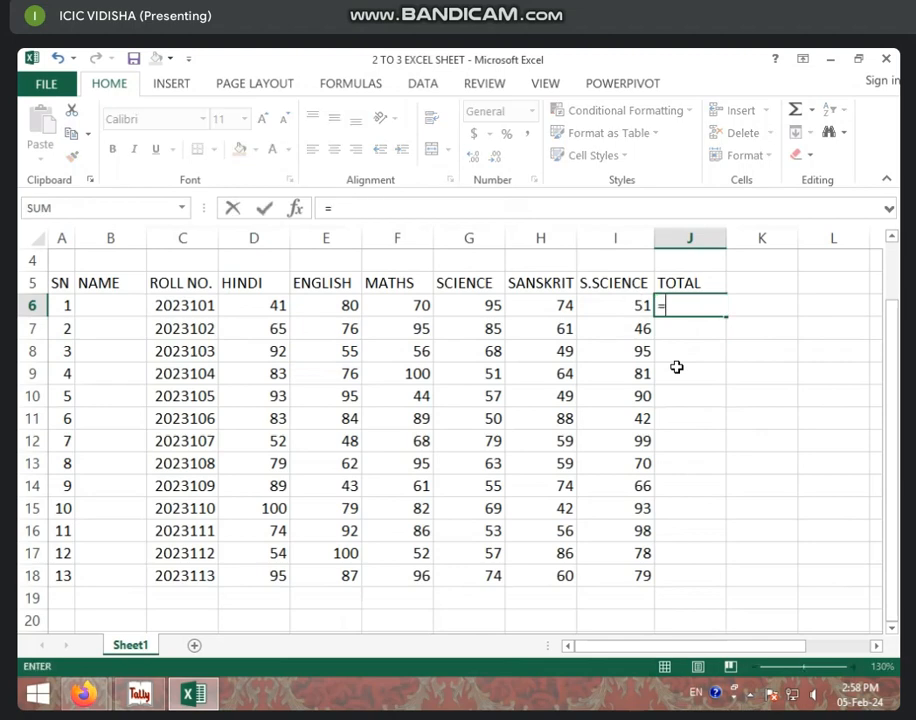
pyautogui.write('SUM')
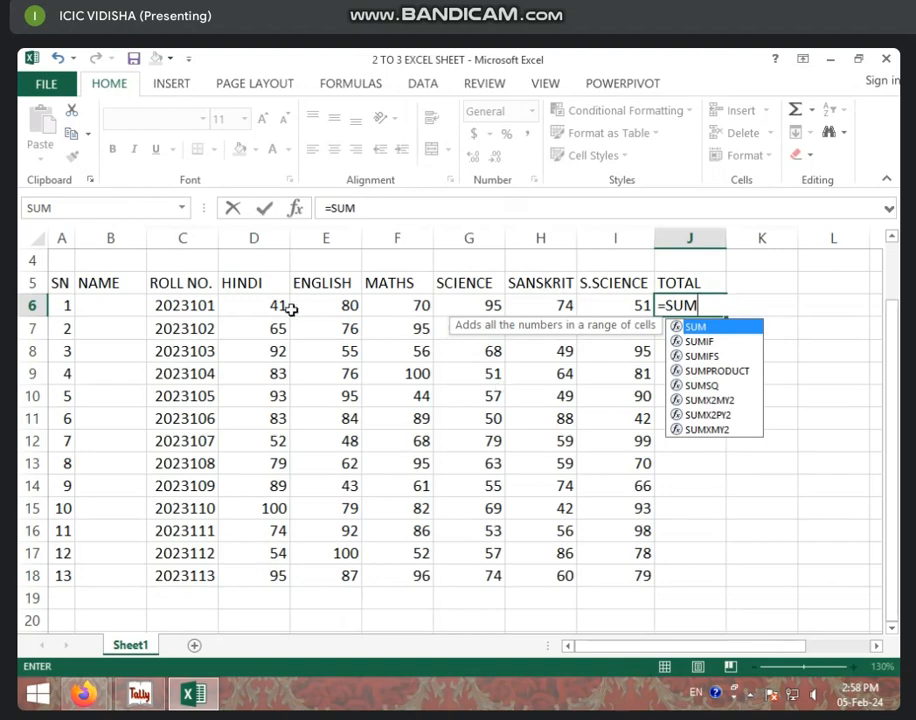
pyautogui.doubleClick(712, 329)
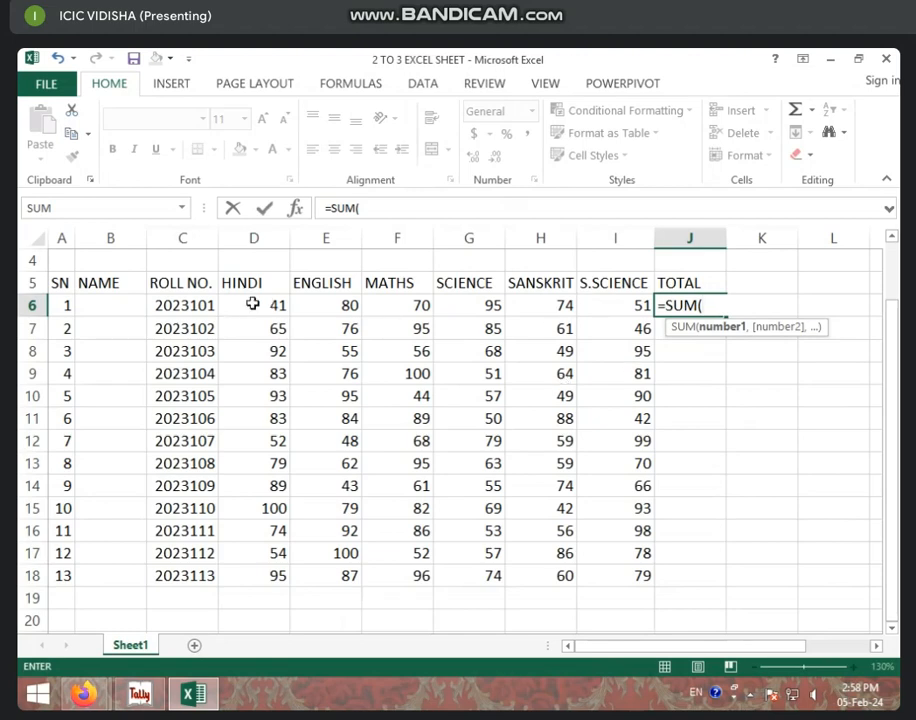
pyautogui.moveTo(253, 304); pyautogui.dragTo(617, 300)
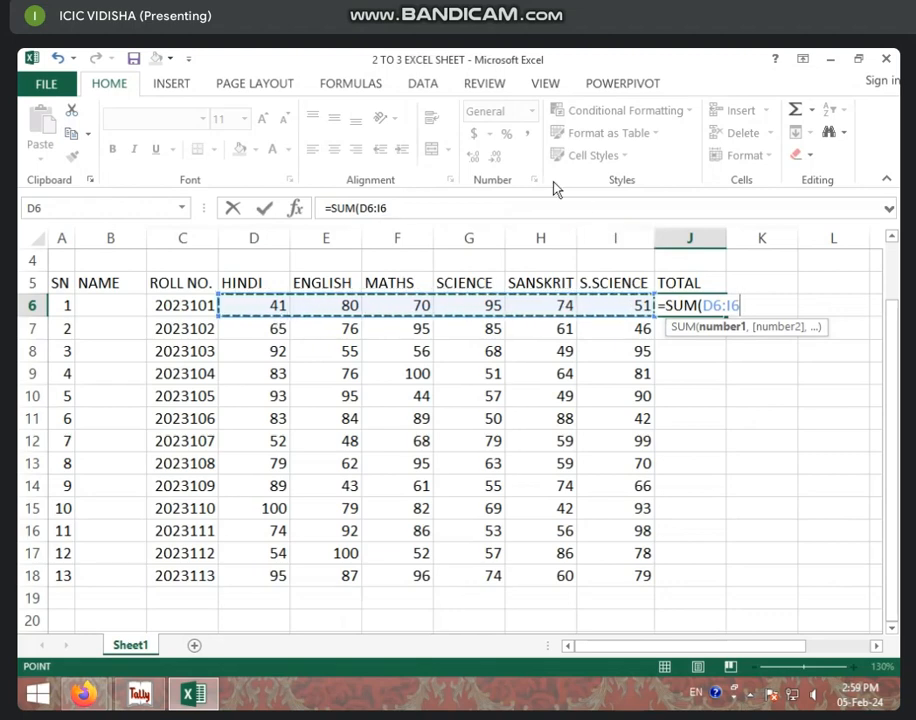
# Remove the range from the J6 SUM formula and pick D6:I6 again by extending the selection from D6.
pyautogui.press('BackSpace')
pyautogui.press('BackSpace')
pyautogui.press('BackSpace')
pyautogui.click(389, 209)
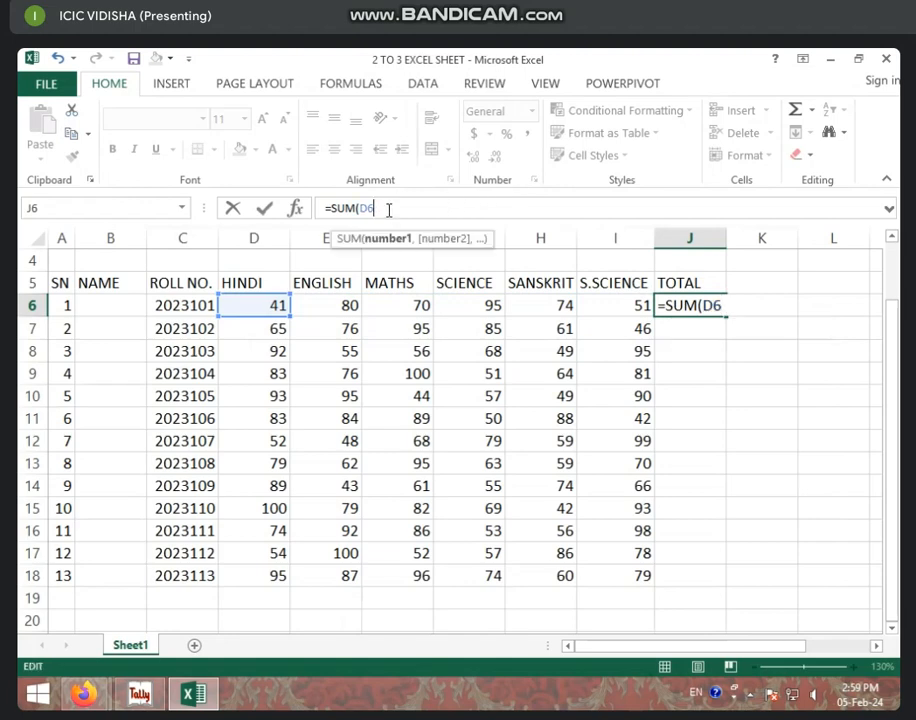
pyautogui.press('BackSpace')
pyautogui.press('BackSpace')
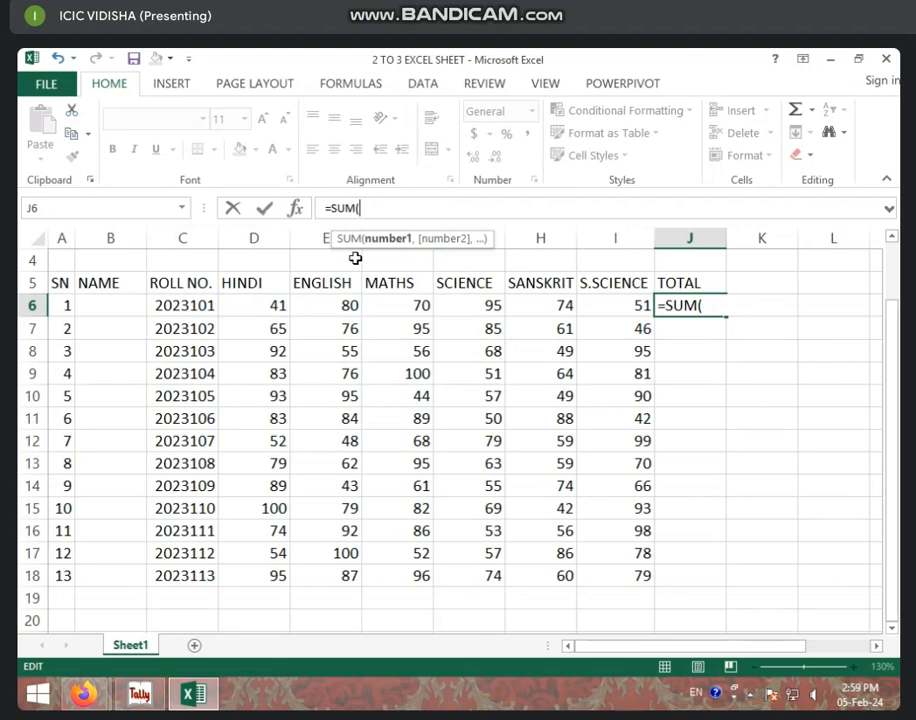
pyautogui.click(270, 305)
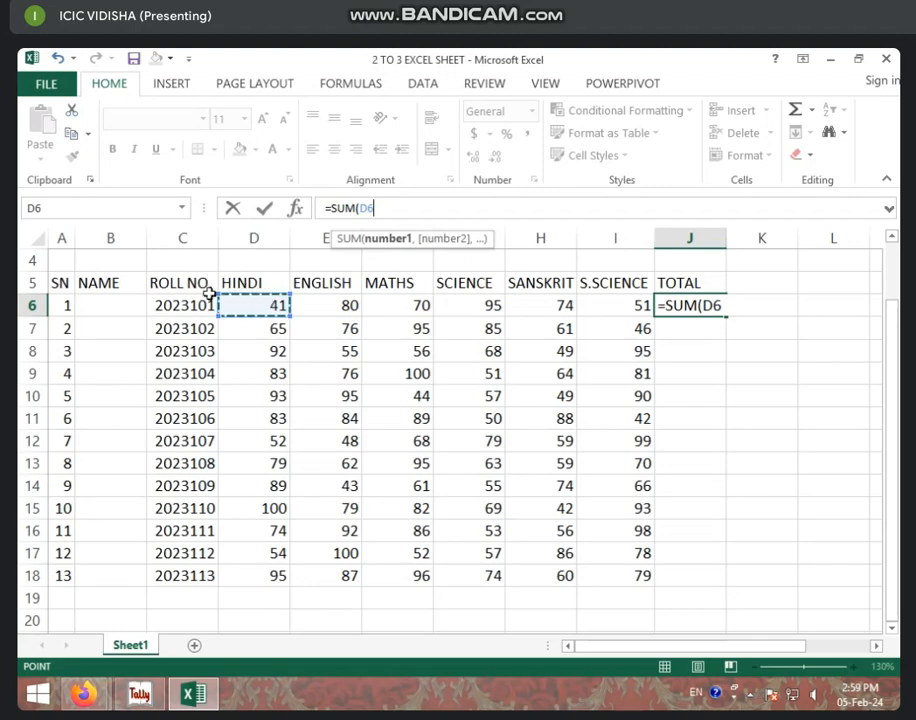
pyautogui.press('F8')
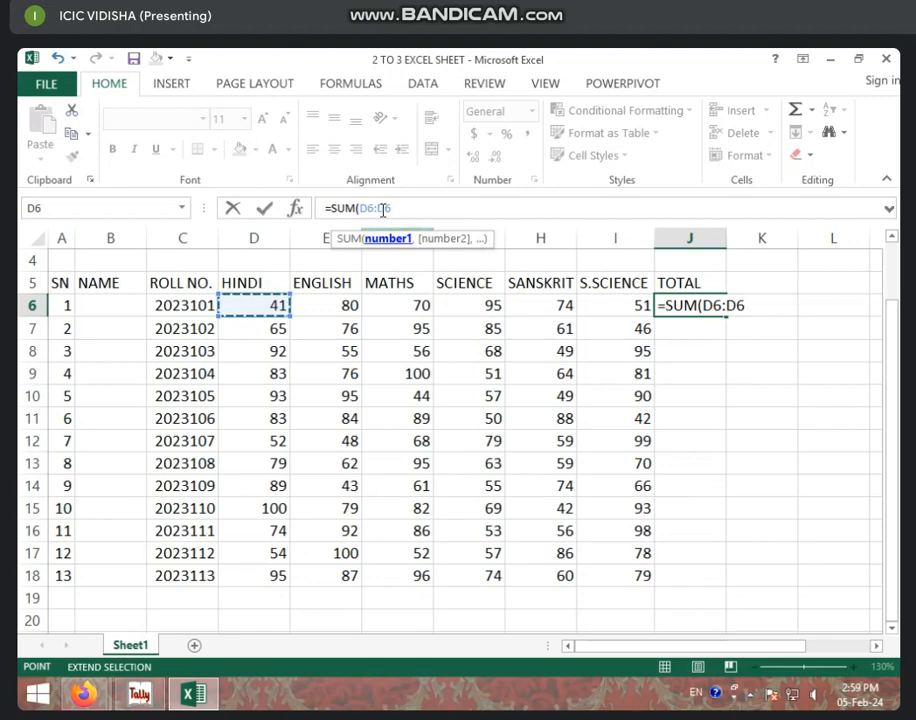
pyautogui.click(612, 307)
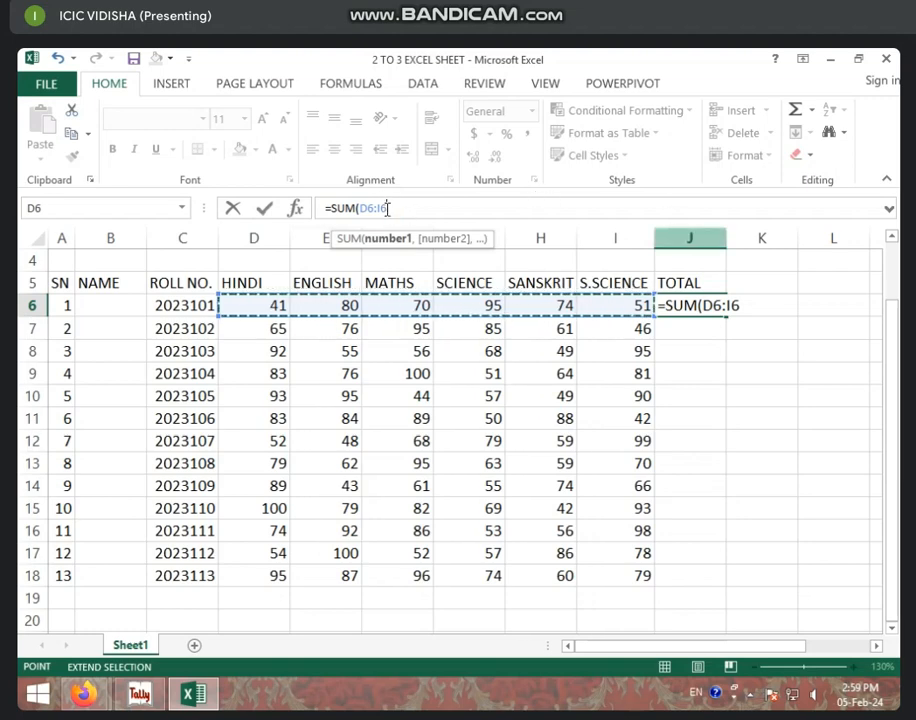
# Strip the J6 formula back to =SUM and restart its argument with D6 as the first cell.
pyautogui.press('BackSpace')
pyautogui.press('BackSpace')
pyautogui.press('BackSpace')
pyautogui.press('BackSpace')
pyautogui.press('BackSpace')
pyautogui.press('BackSpace')
pyautogui.press('BackSpace')
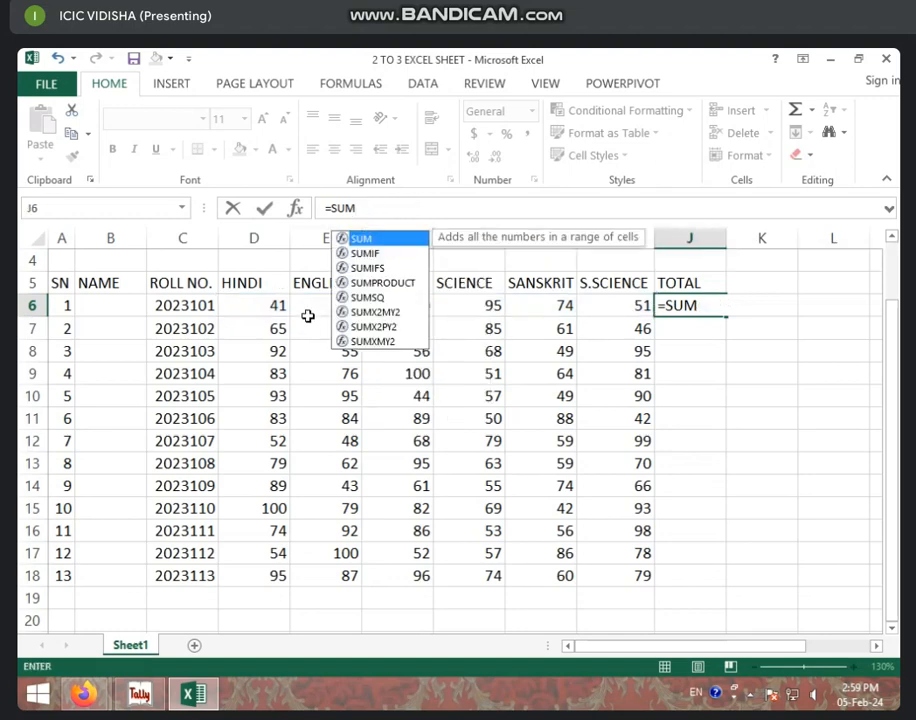
pyautogui.write('(')
pyautogui.click(263, 310)
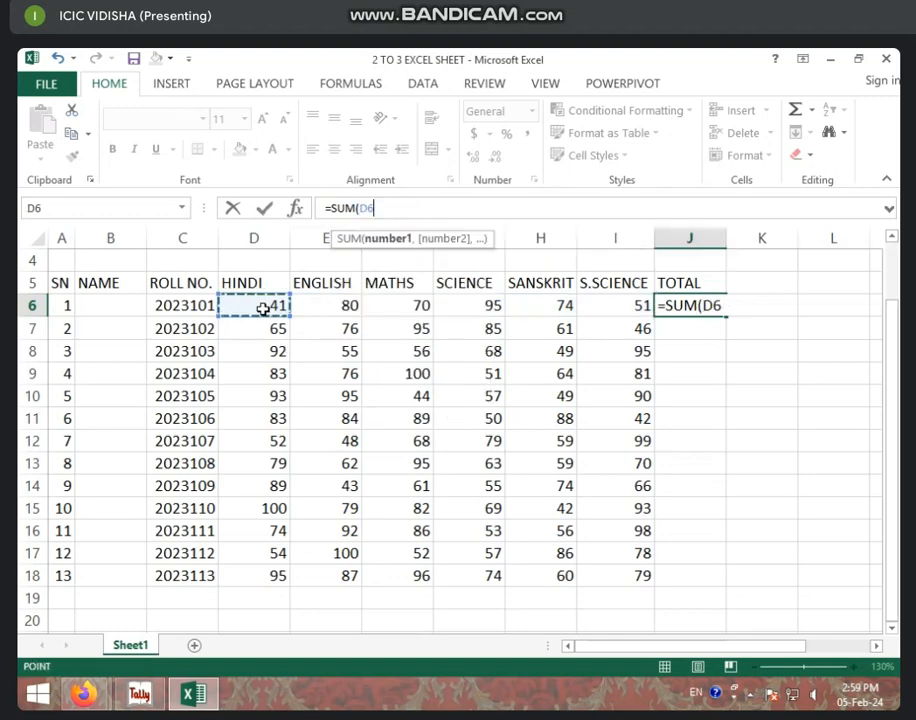